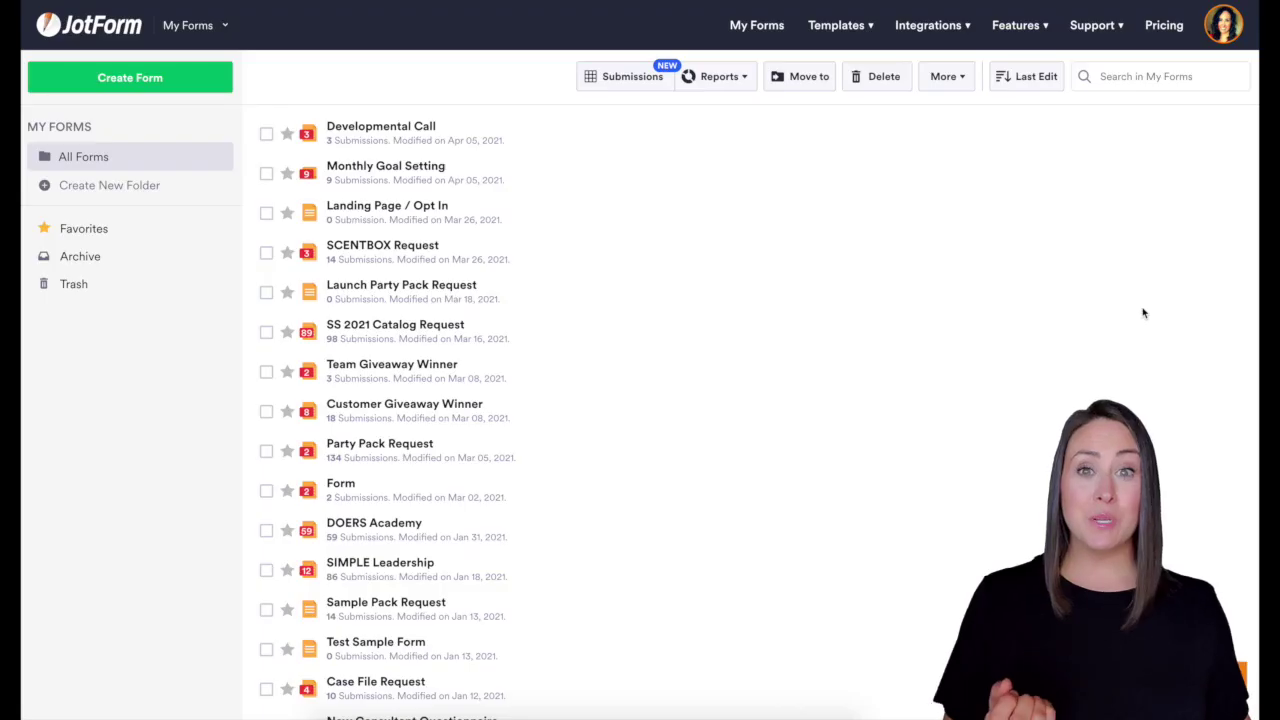
# Step: Begin creating a new form, open the template gallery and search it for "church"
pyautogui.click(153, 85)
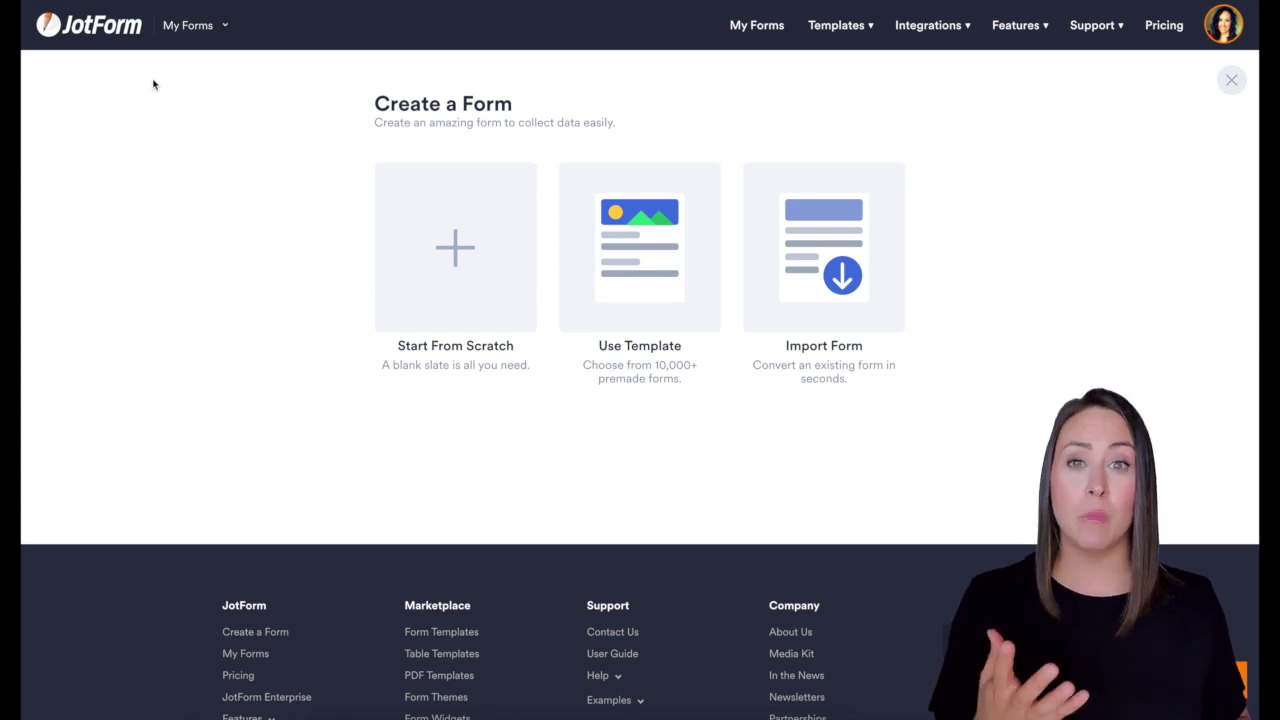
pyautogui.click(639, 242)
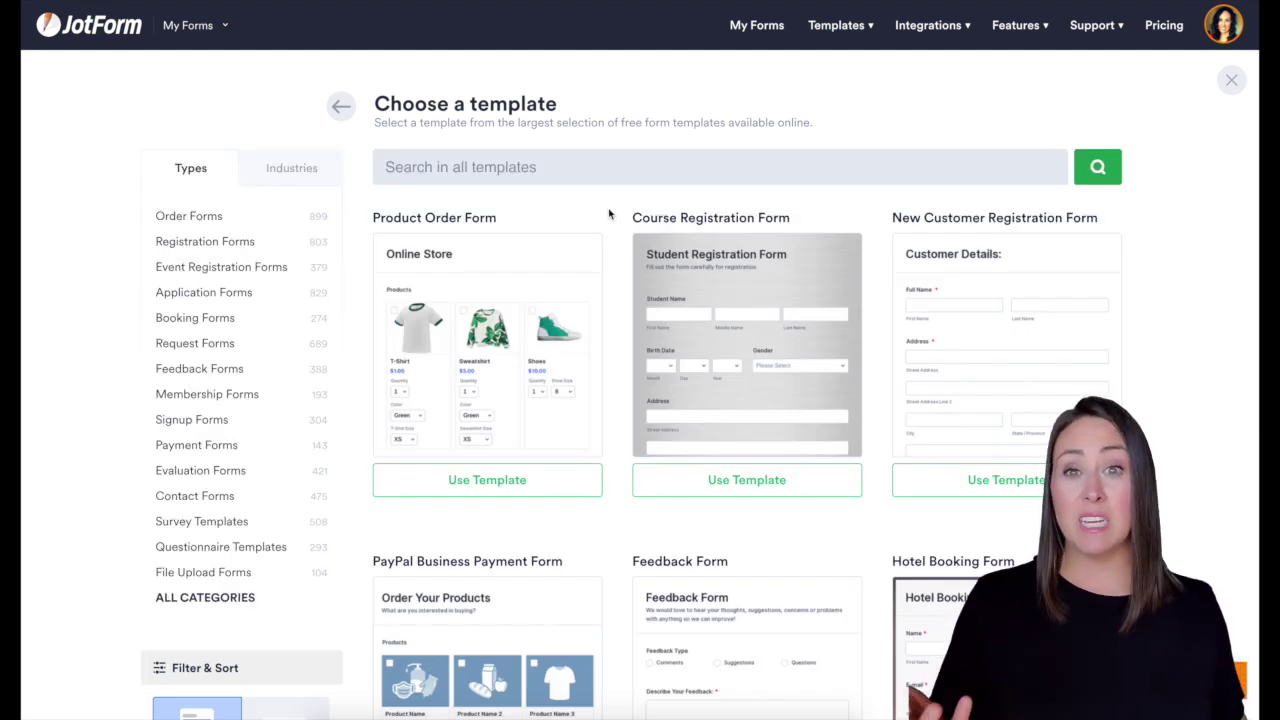
pyautogui.click(609, 167)
pyautogui.write('church')
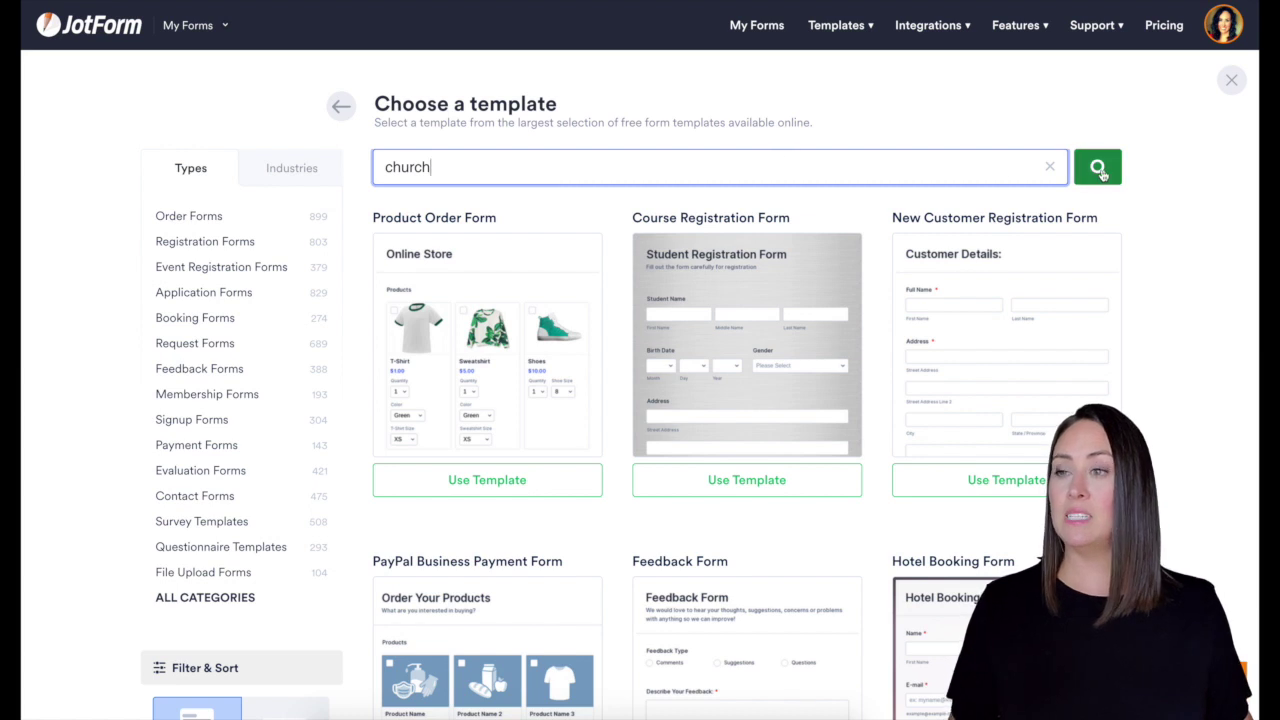
pyautogui.click(1099, 172)
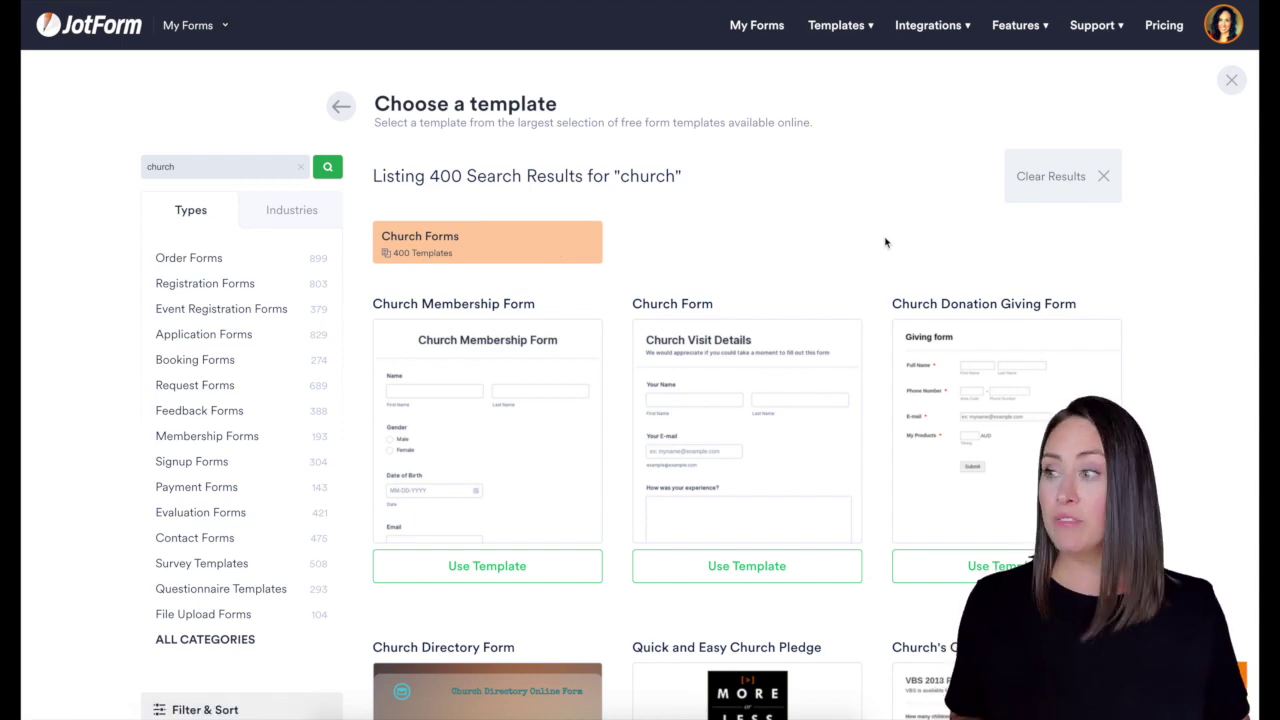
# Step: Look through the church form templates to review the available designs for donations, registration, membership and events
pyautogui.scroll(-2, 885, 242)
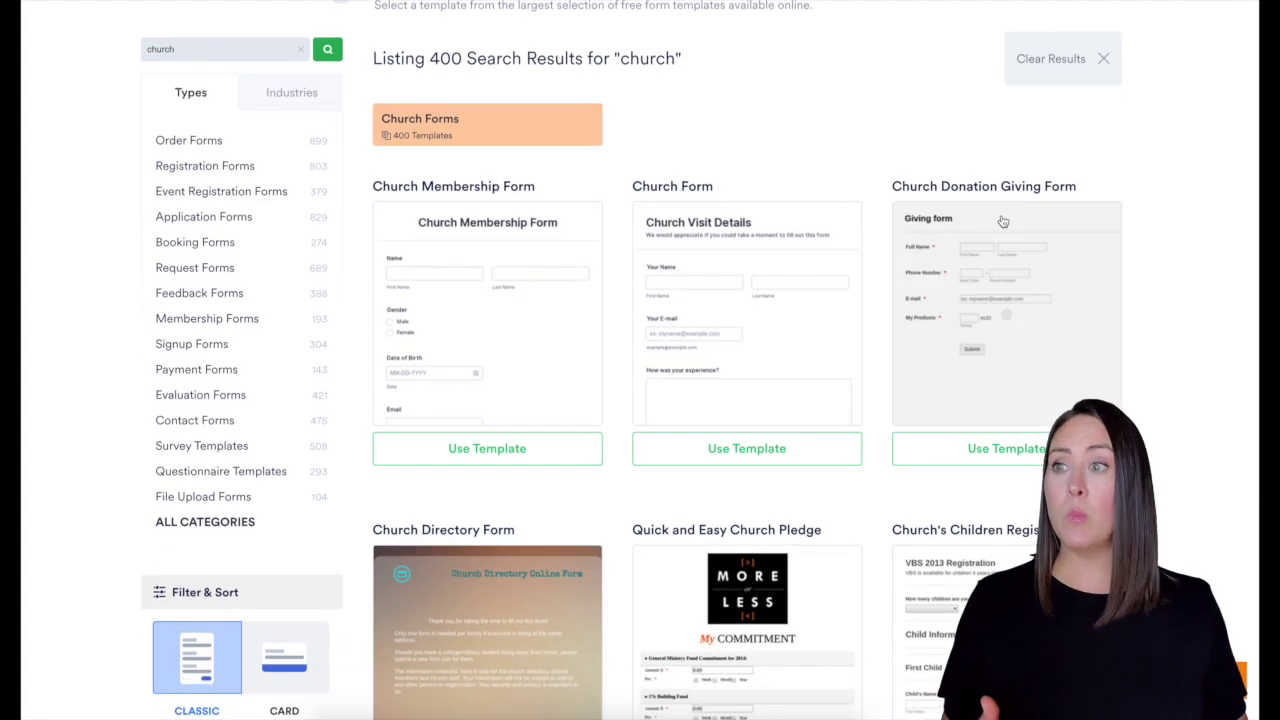
pyautogui.scroll(-1, 877, 252)
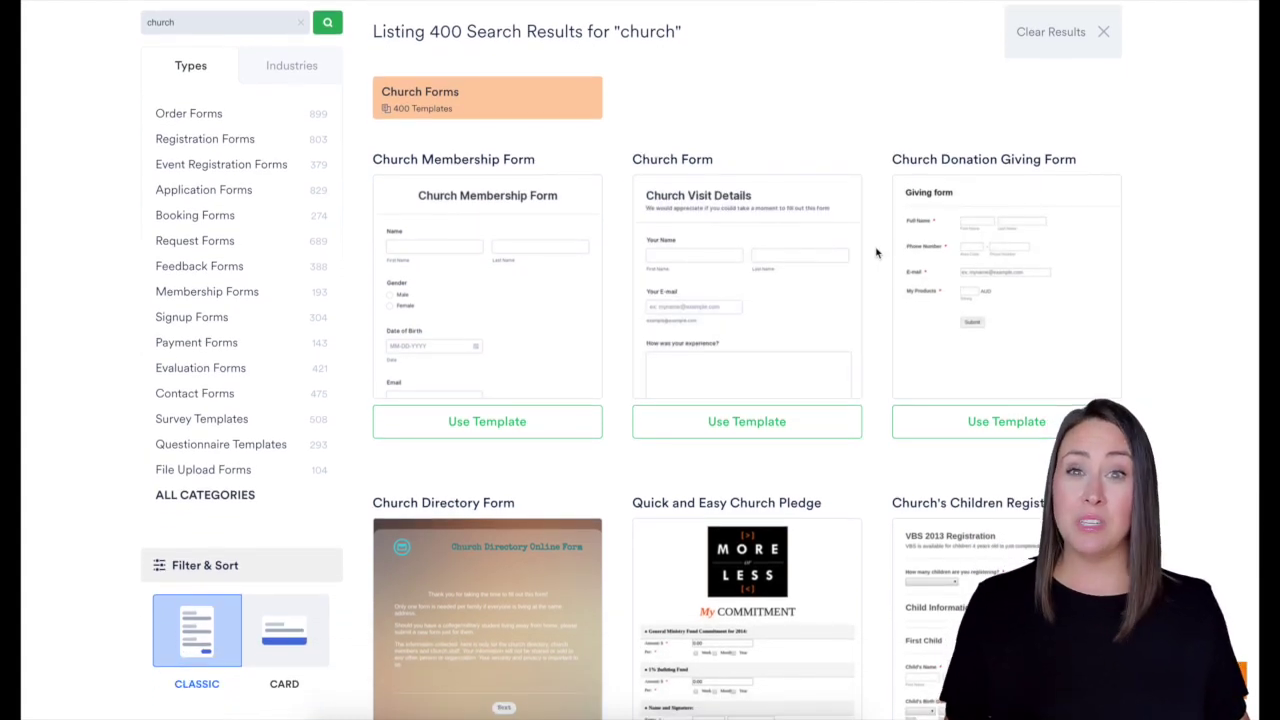
pyautogui.scroll(-5, 877, 252)
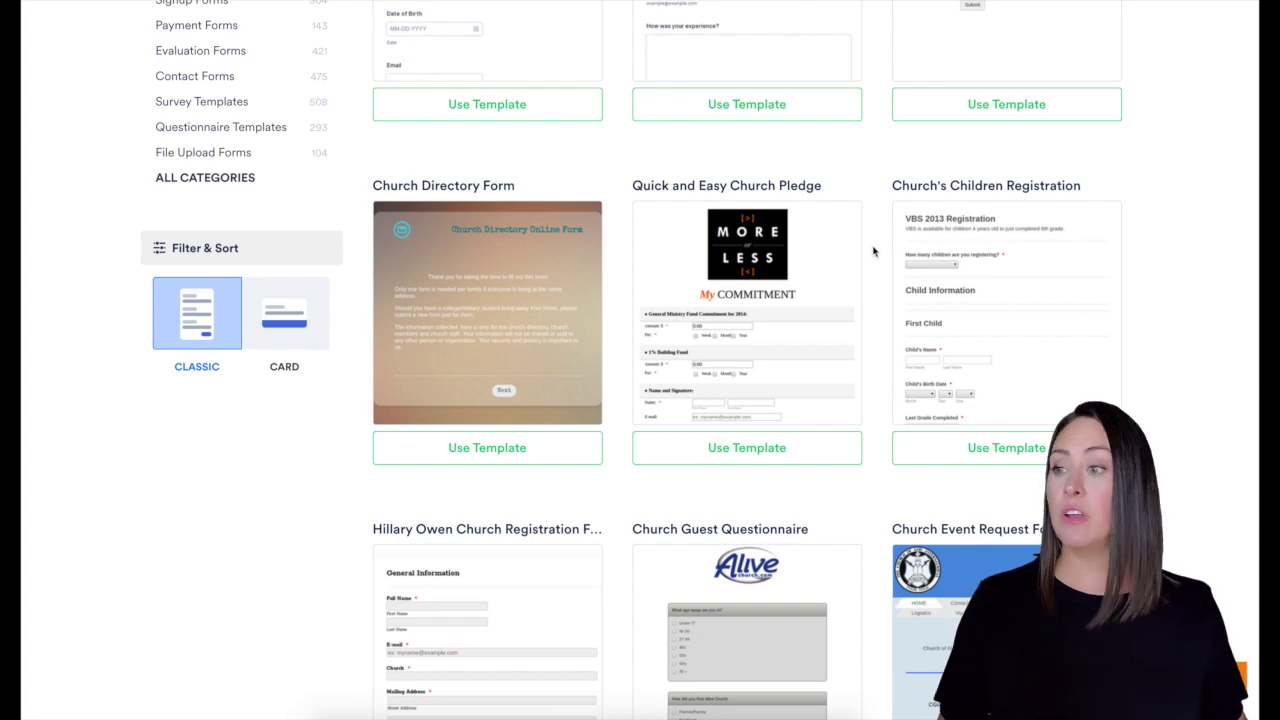
pyautogui.scroll(-6, 877, 247)
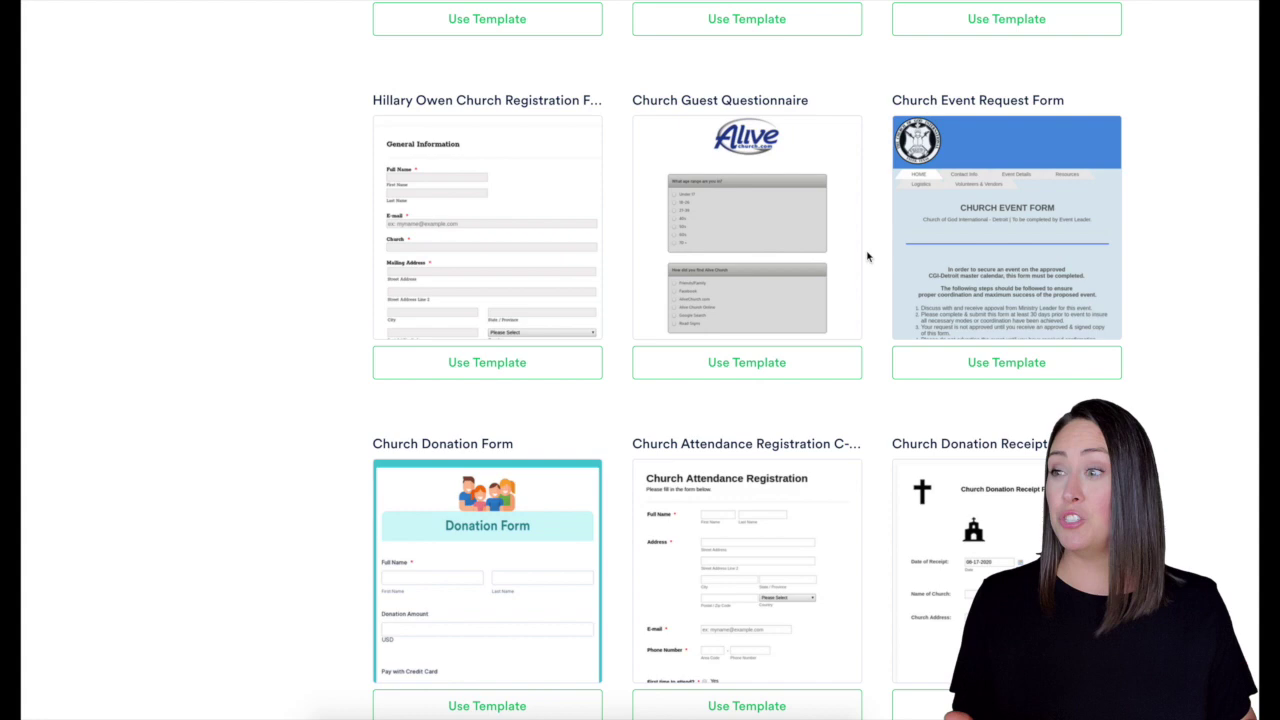
pyautogui.scroll(-3, 867, 257)
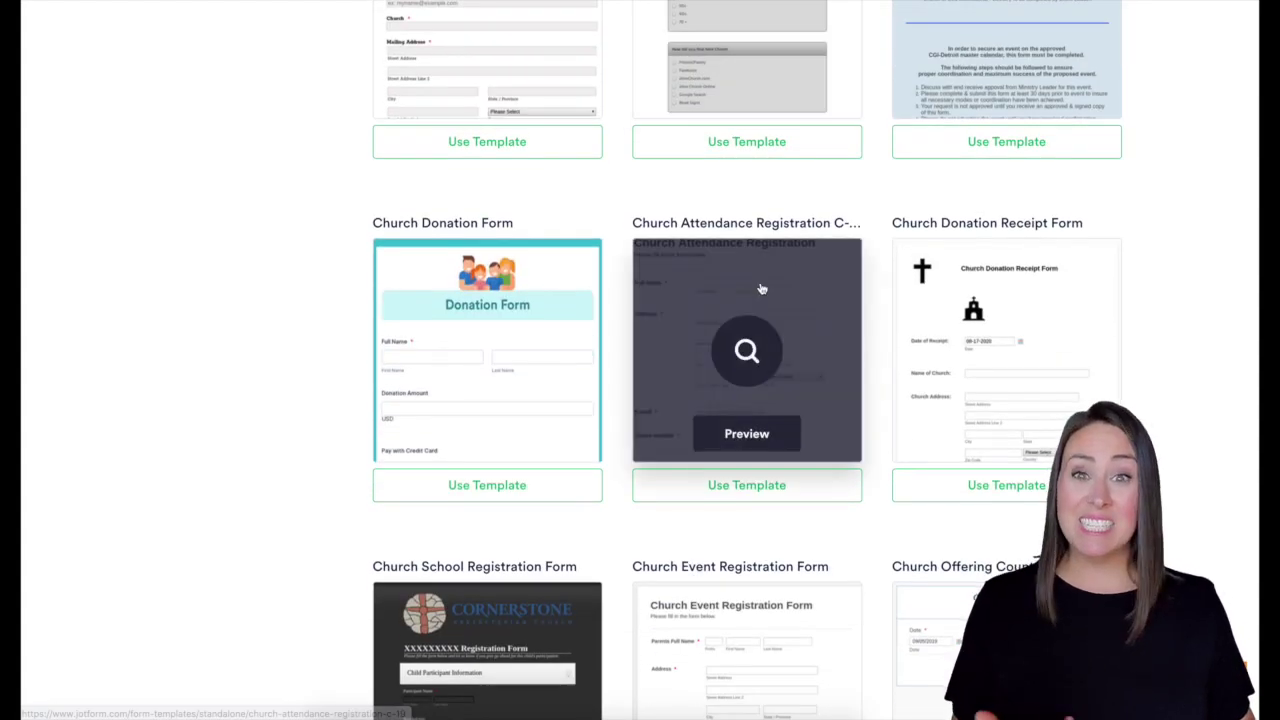
pyautogui.scroll(-6, 761, 289)
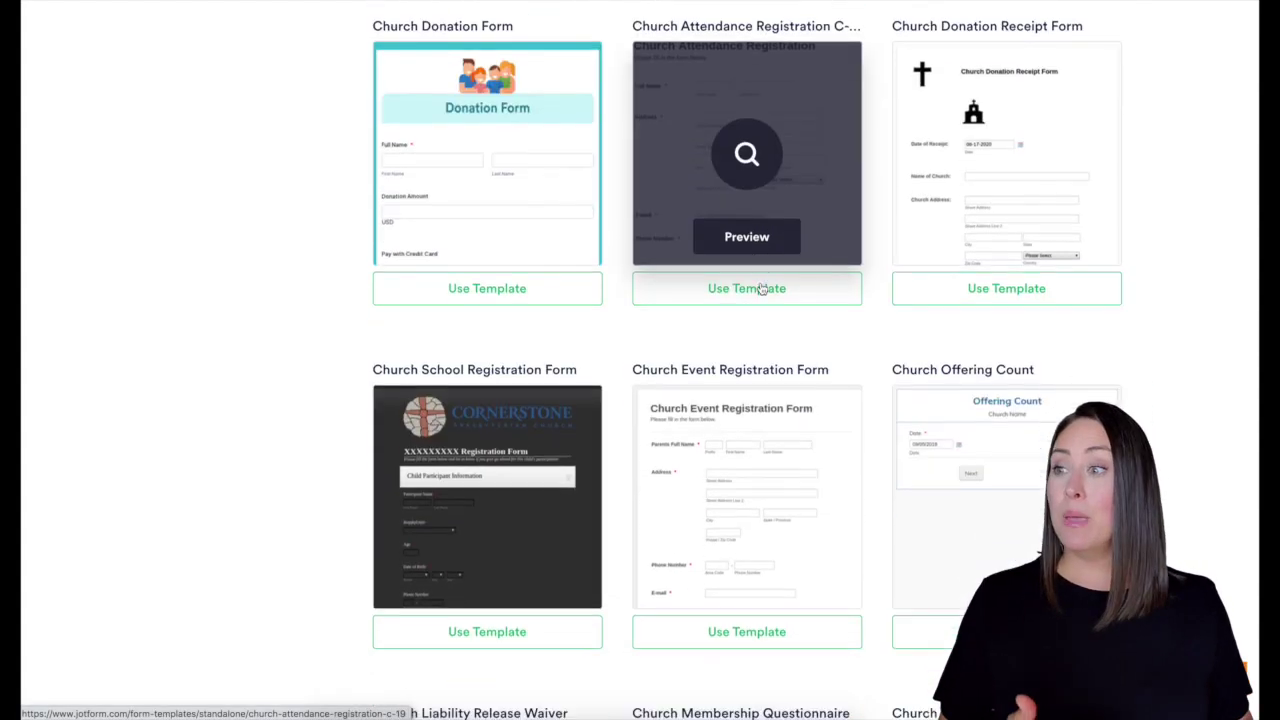
pyautogui.scroll(-2, 761, 289)
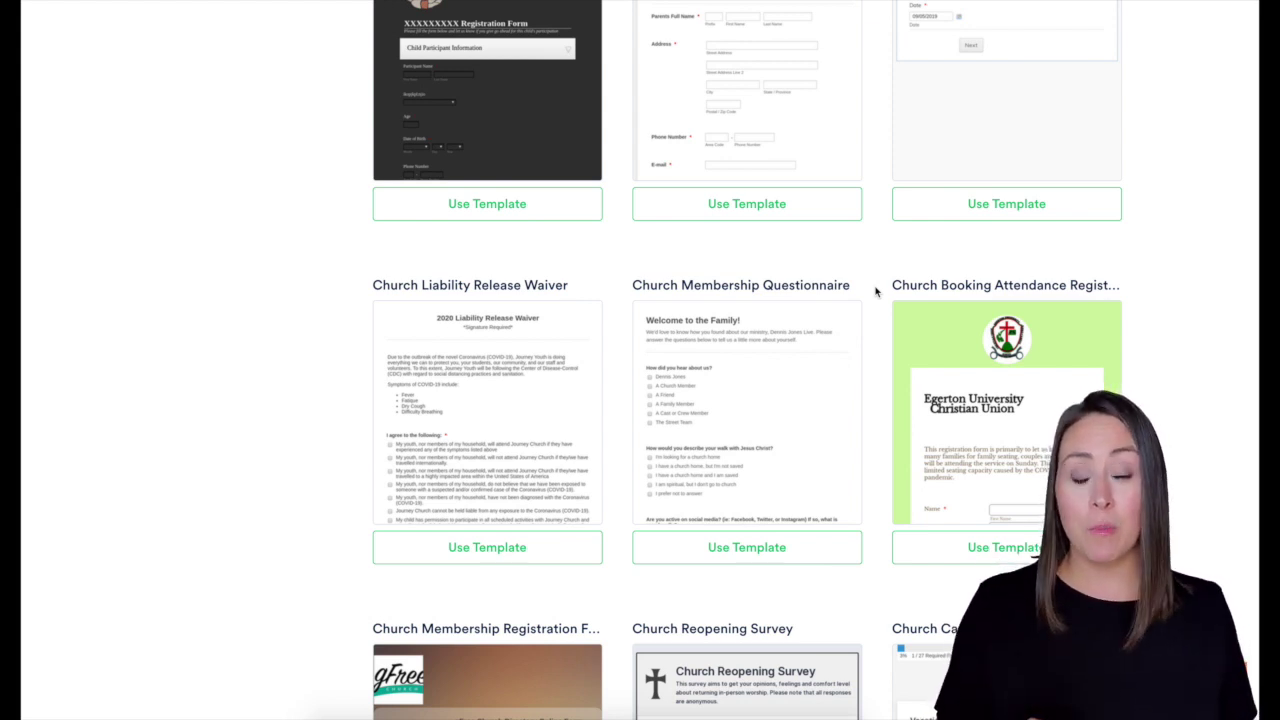
pyautogui.scroll(-3, 875, 291)
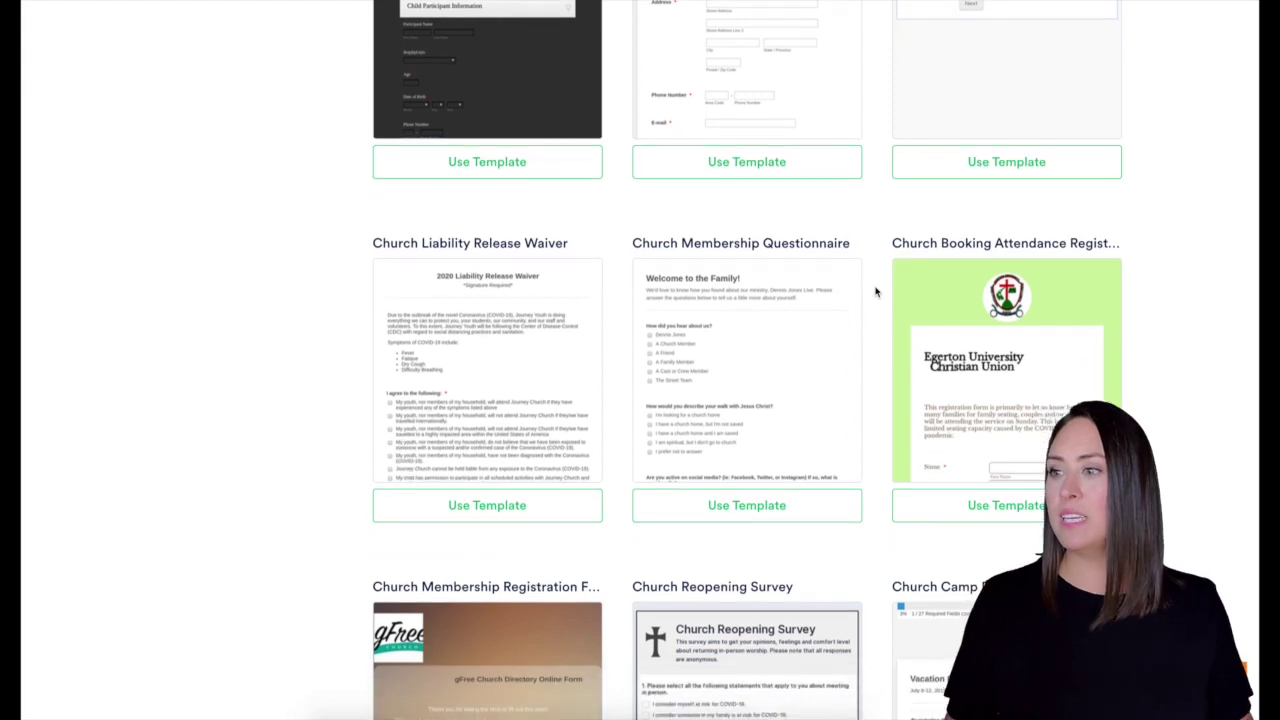
pyautogui.scroll(-5, 884, 338)
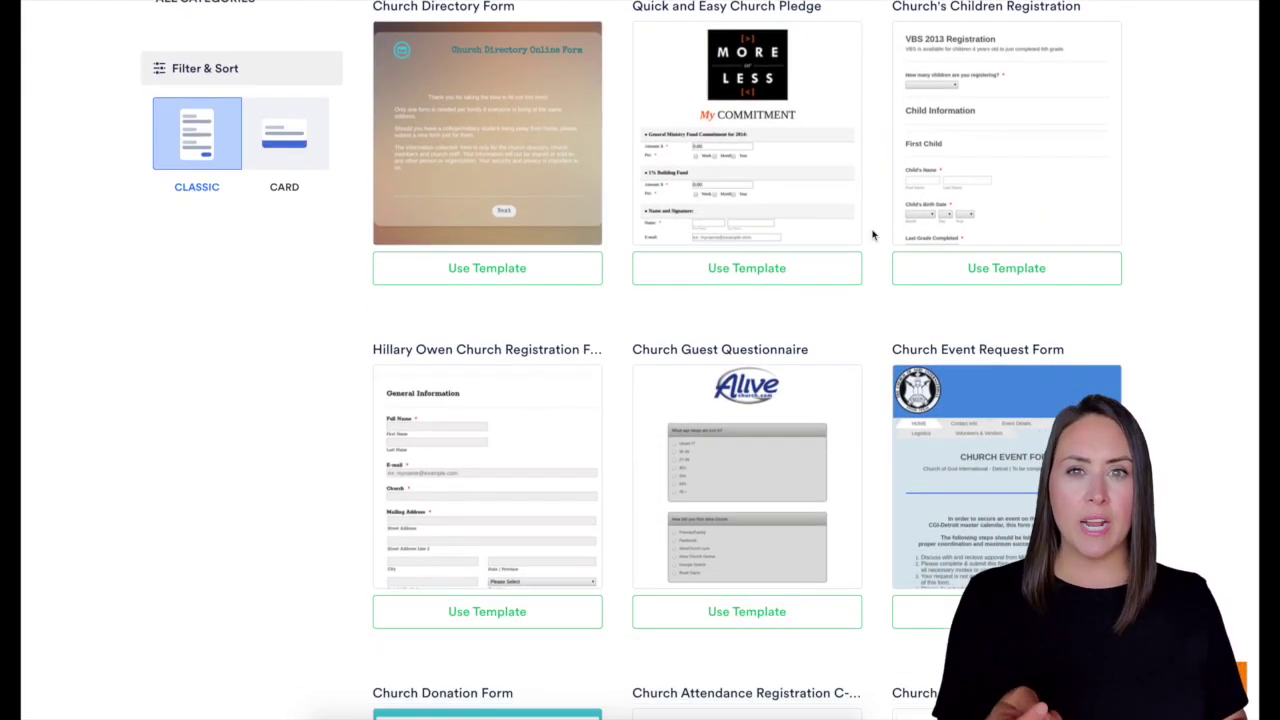
pyautogui.scroll(-1, 872, 235)
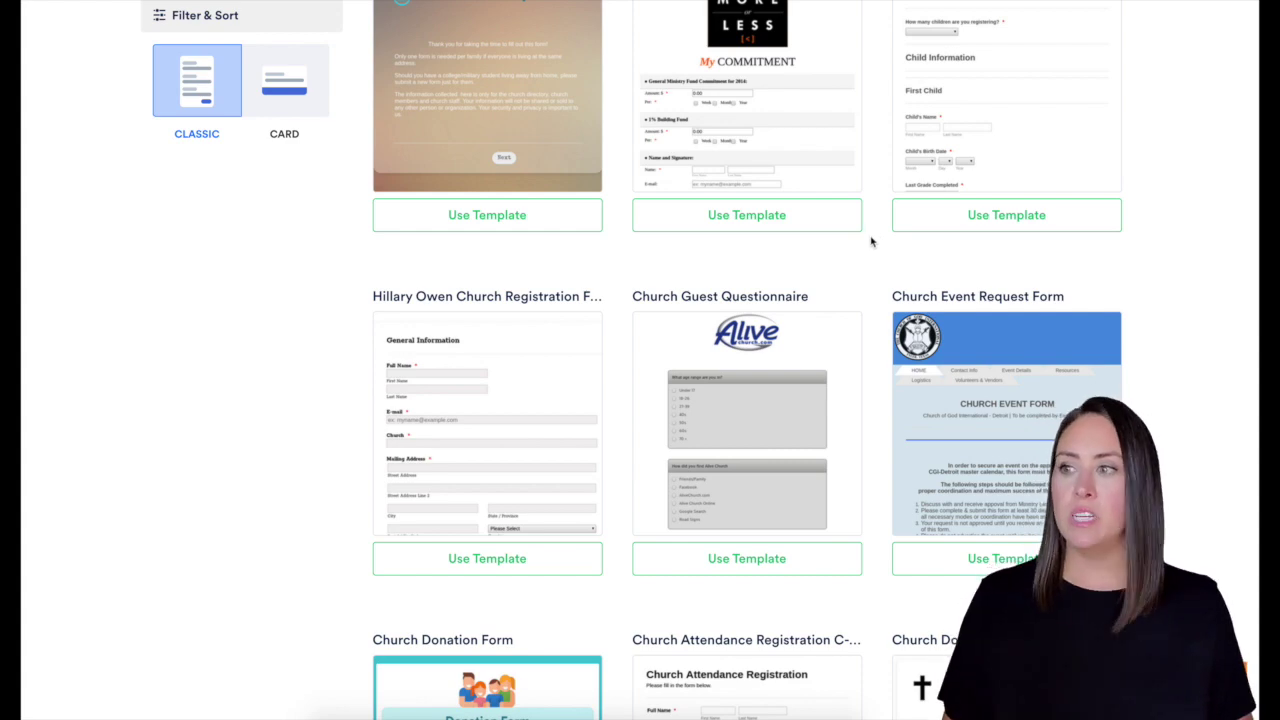
pyautogui.scroll(7, 878, 246)
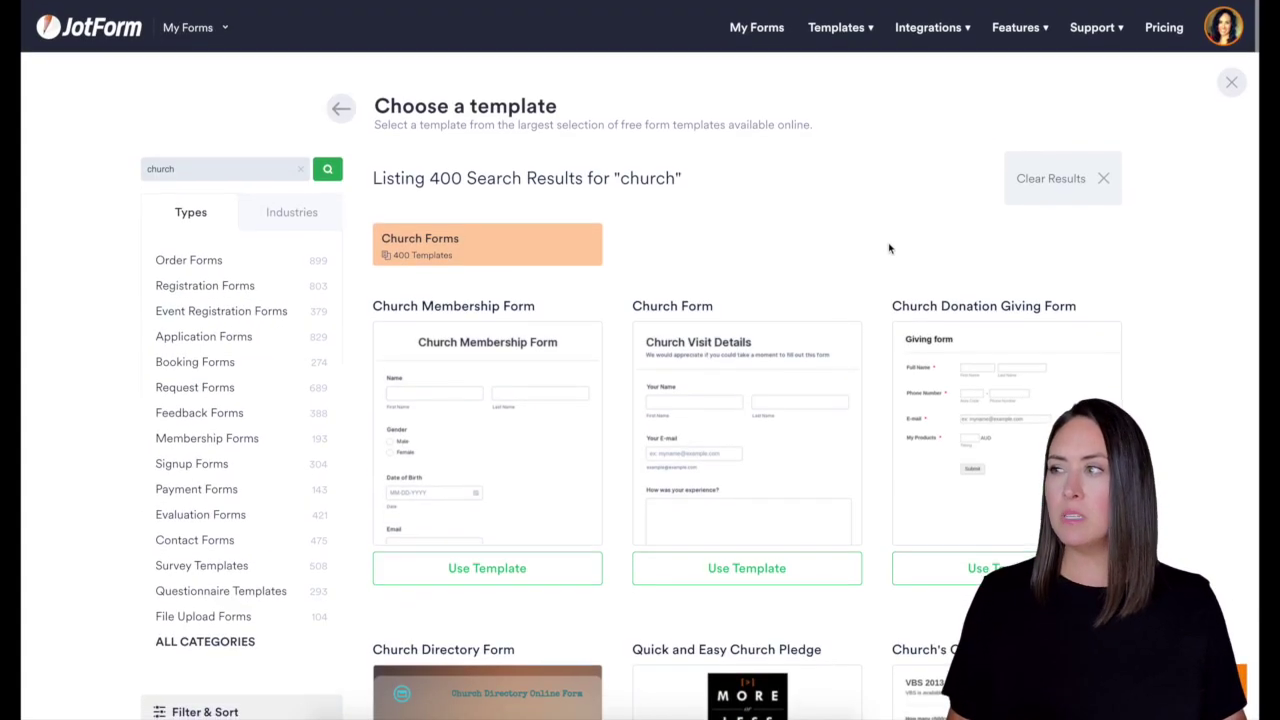
# Step: Leave the template gallery and start a blank form from scratch
pyautogui.click(334, 113)
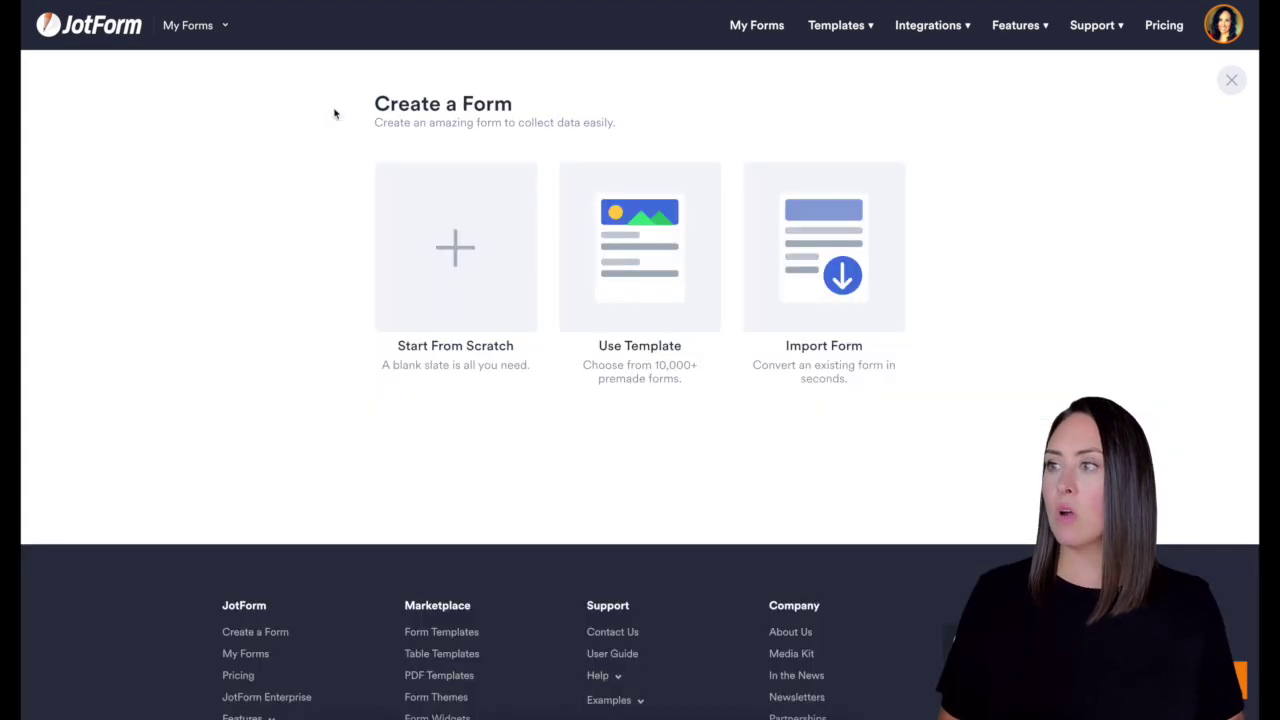
pyautogui.click(428, 274)
pyautogui.click(503, 258)
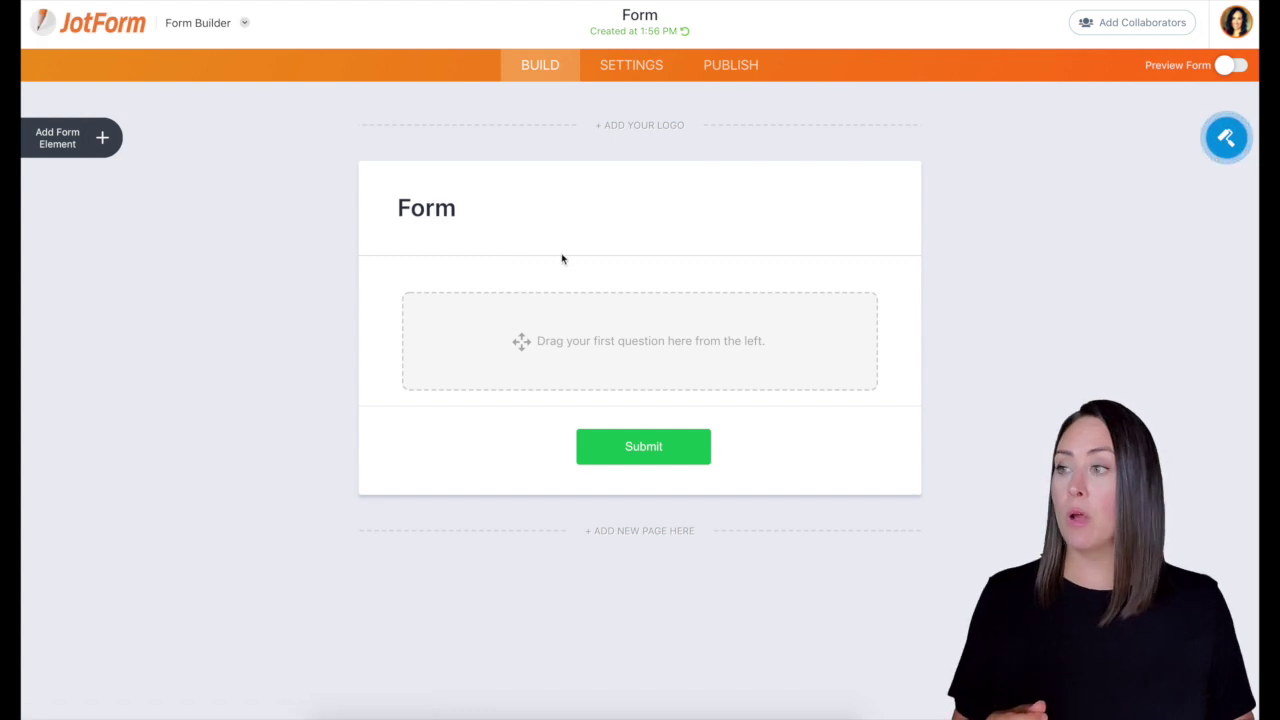
# Step: Add Full Name, Address and Email fields to the blank form, in that order
pyautogui.click(102, 140)
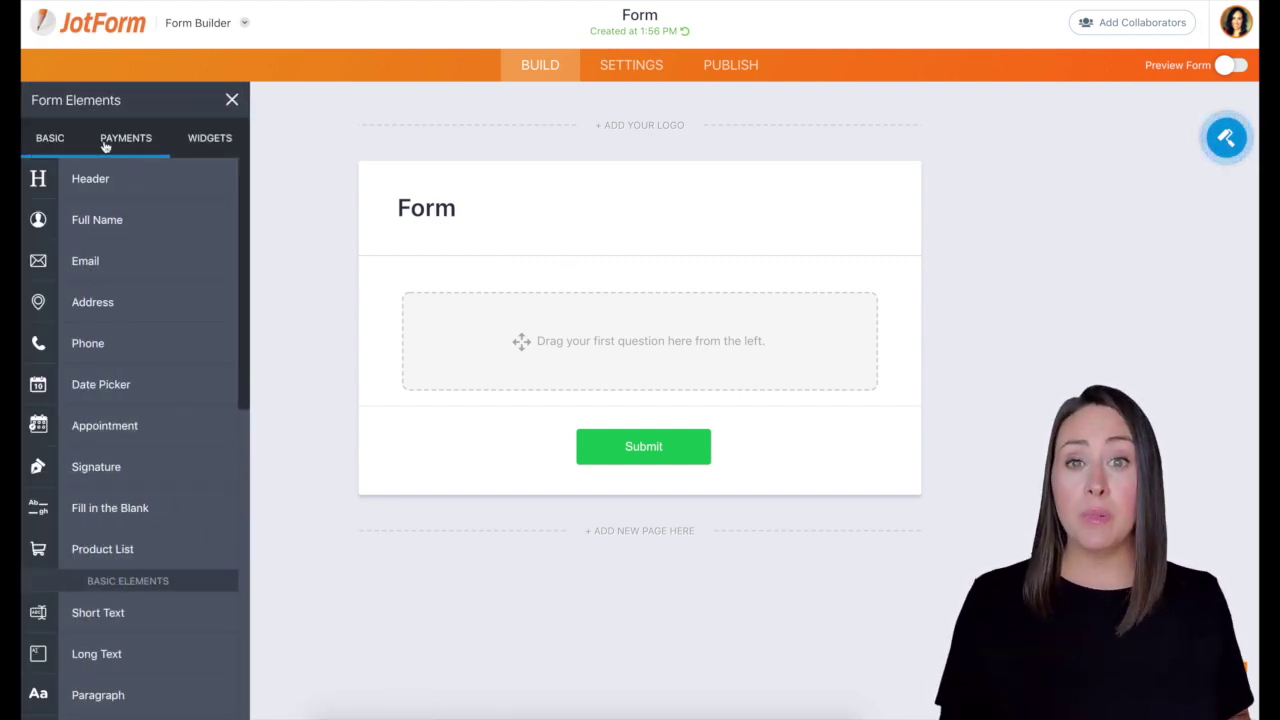
pyautogui.click(130, 224)
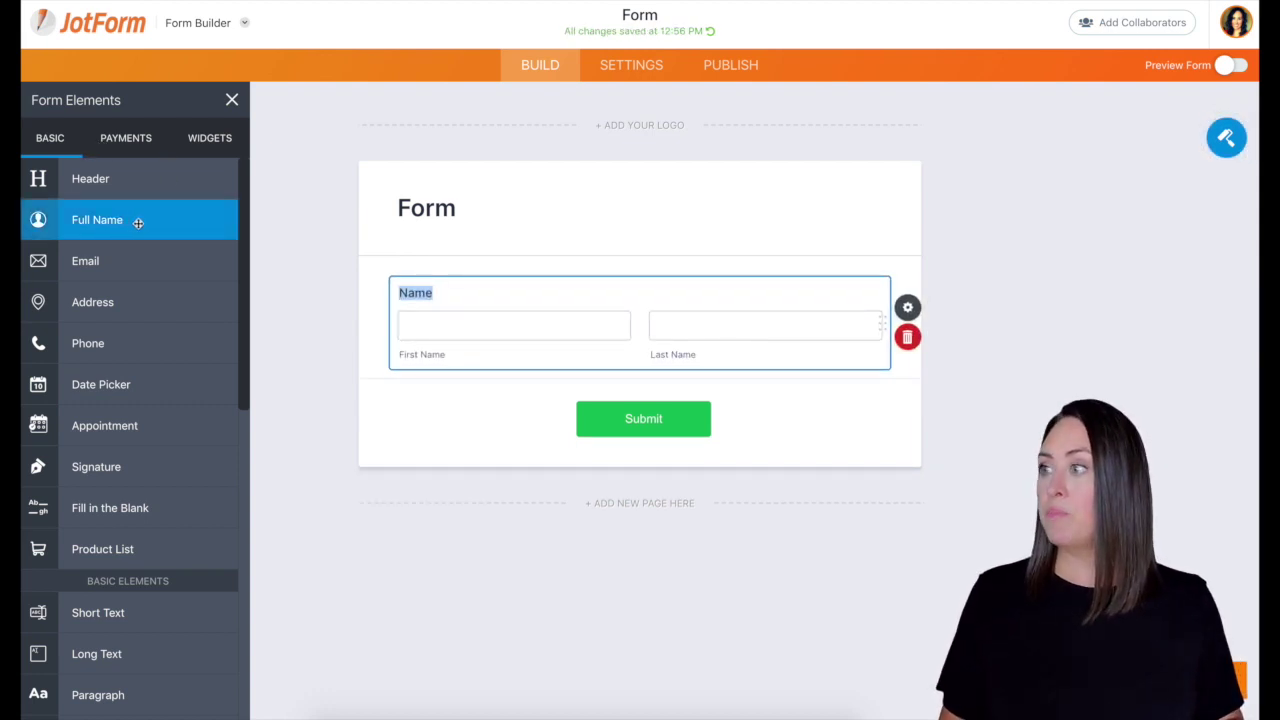
pyautogui.click(140, 302)
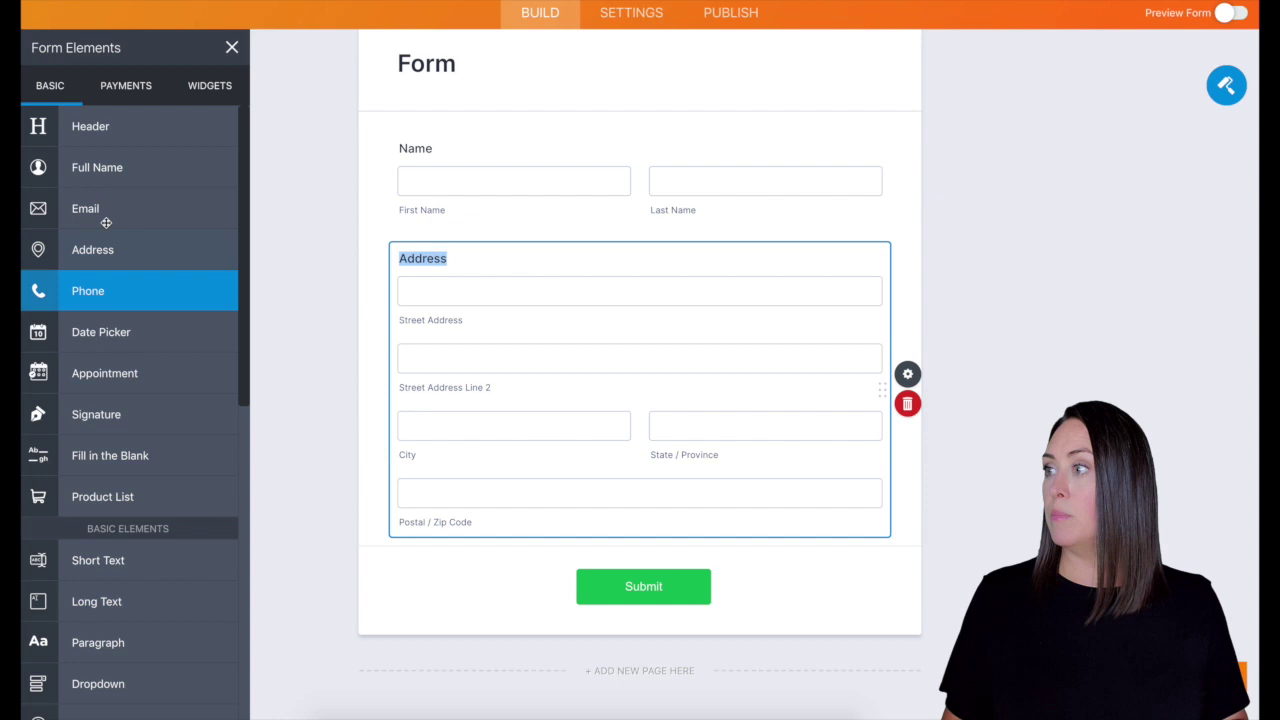
pyautogui.click(106, 222)
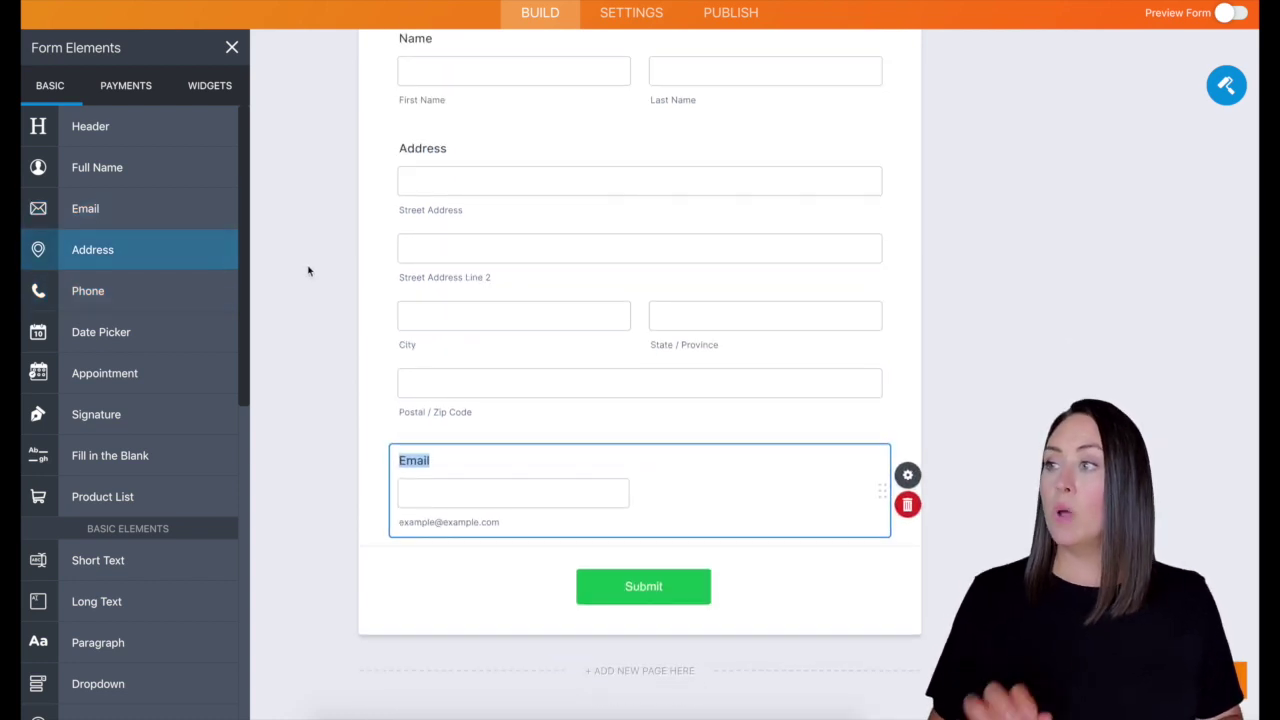
# Step: Add a Long Text field below the Email field and label it "Prayer Request"
pyautogui.scroll(1, 308, 271)
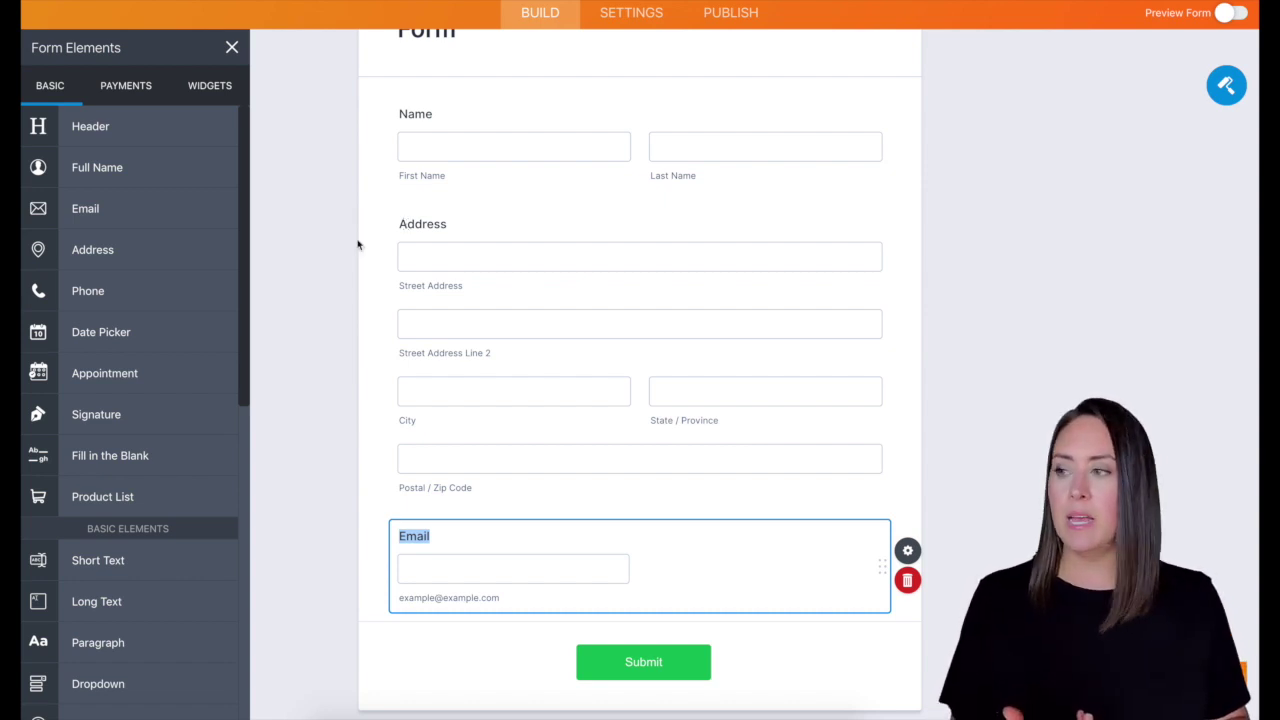
pyautogui.scroll(-2, 358, 245)
pyautogui.scroll(-3, 129, 320)
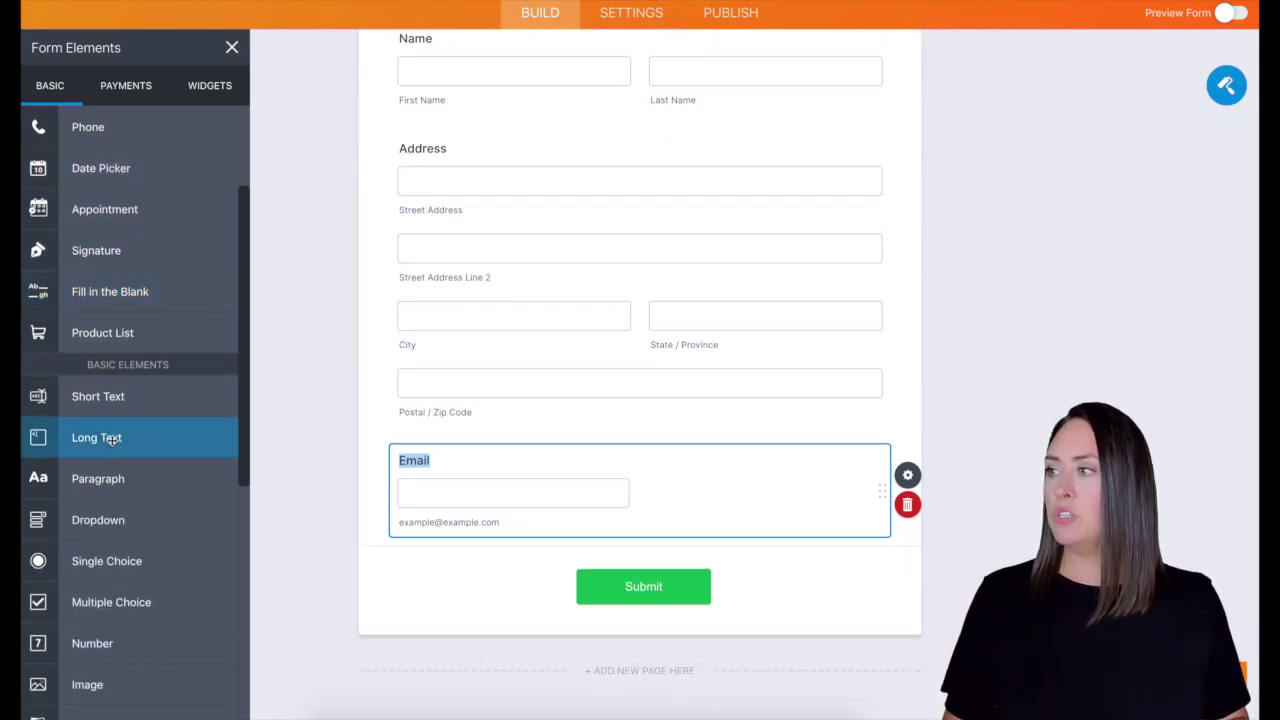
pyautogui.click(110, 438)
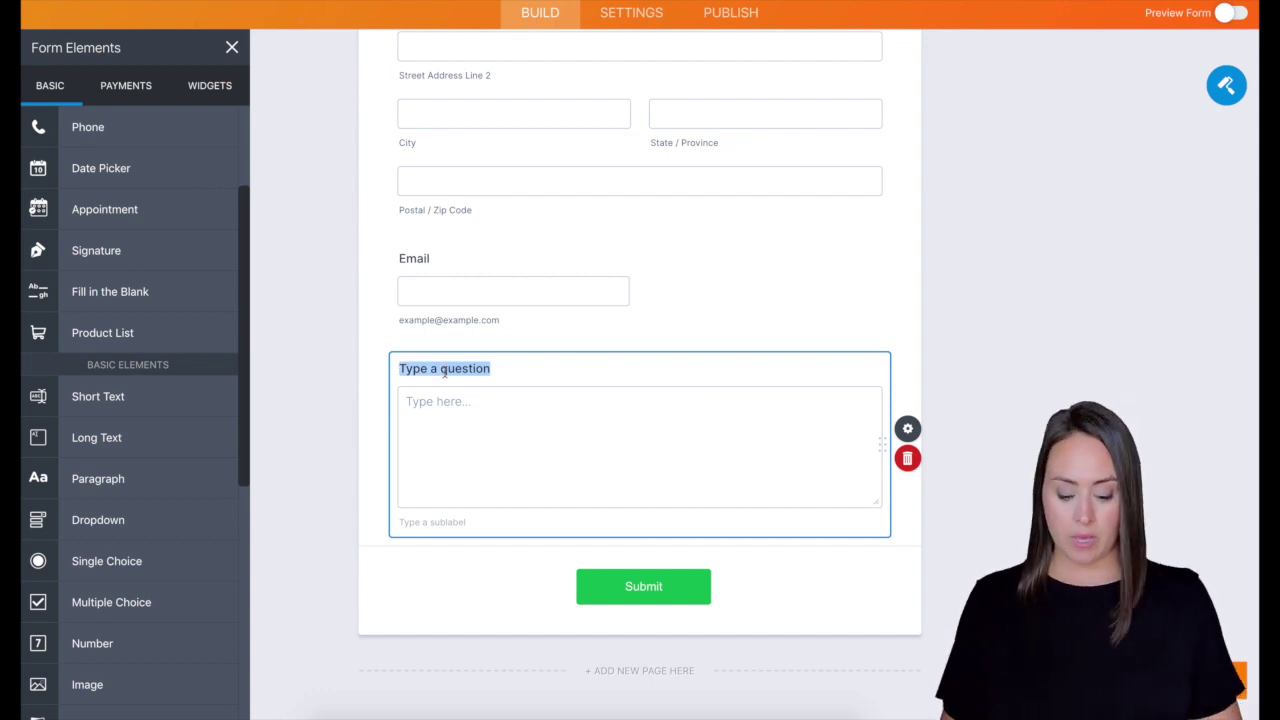
pyautogui.write('Pranyot')
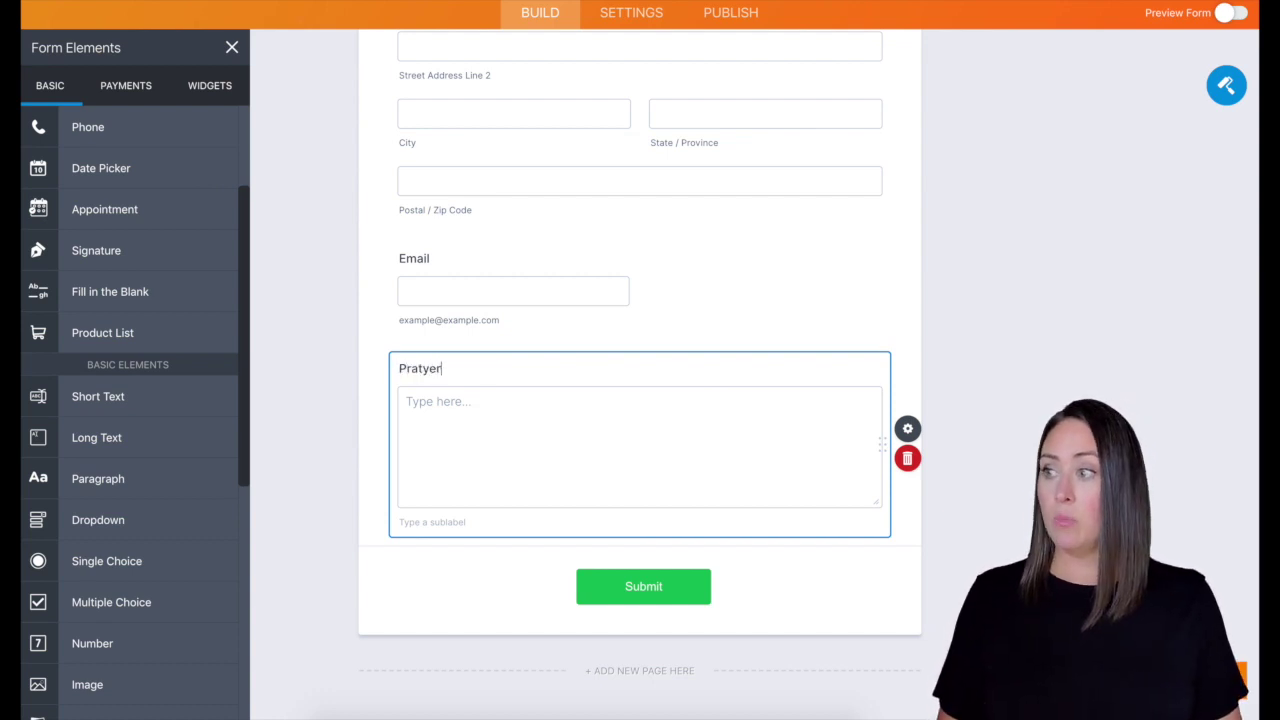
pyautogui.press('BackSpace')
pyautogui.press('BackSpace')
pyautogui.press('BackSpace')
pyautogui.press('BackSpace')
pyautogui.write('yer Request')
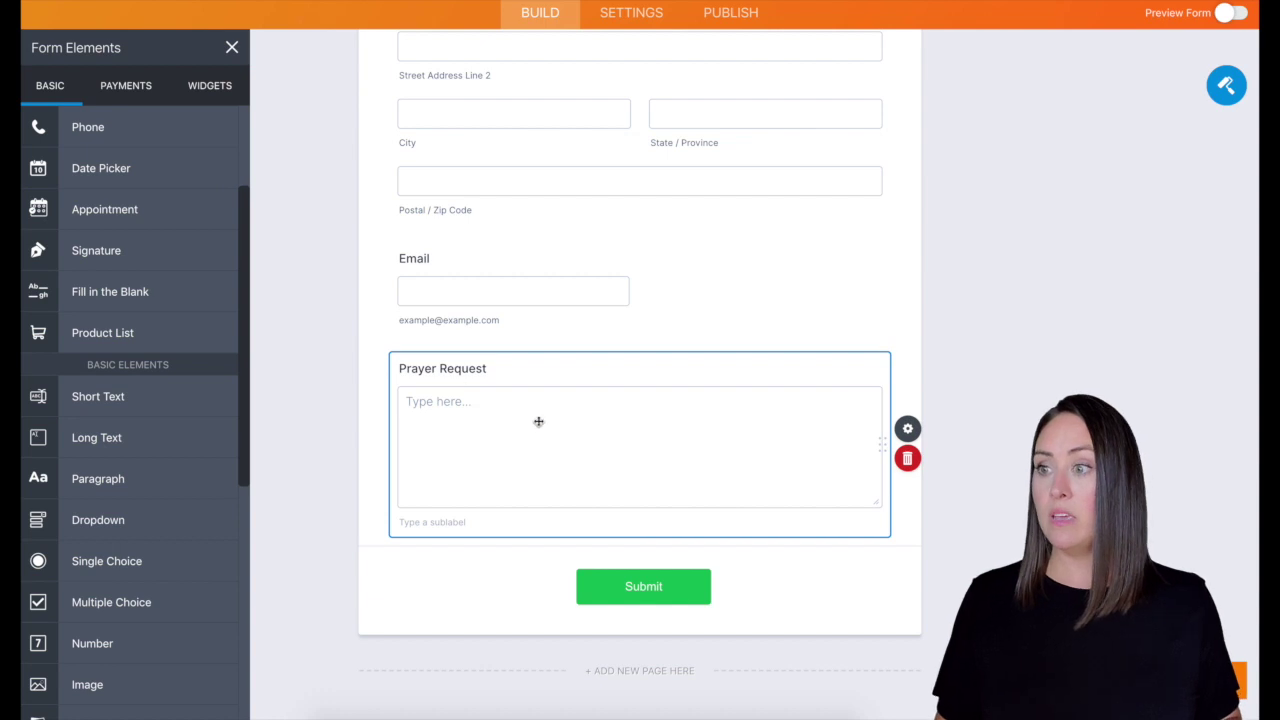
pyautogui.click(979, 408)
# Step: Change the form's header title to "Church Donations"
pyautogui.scroll(4, 603, 535)
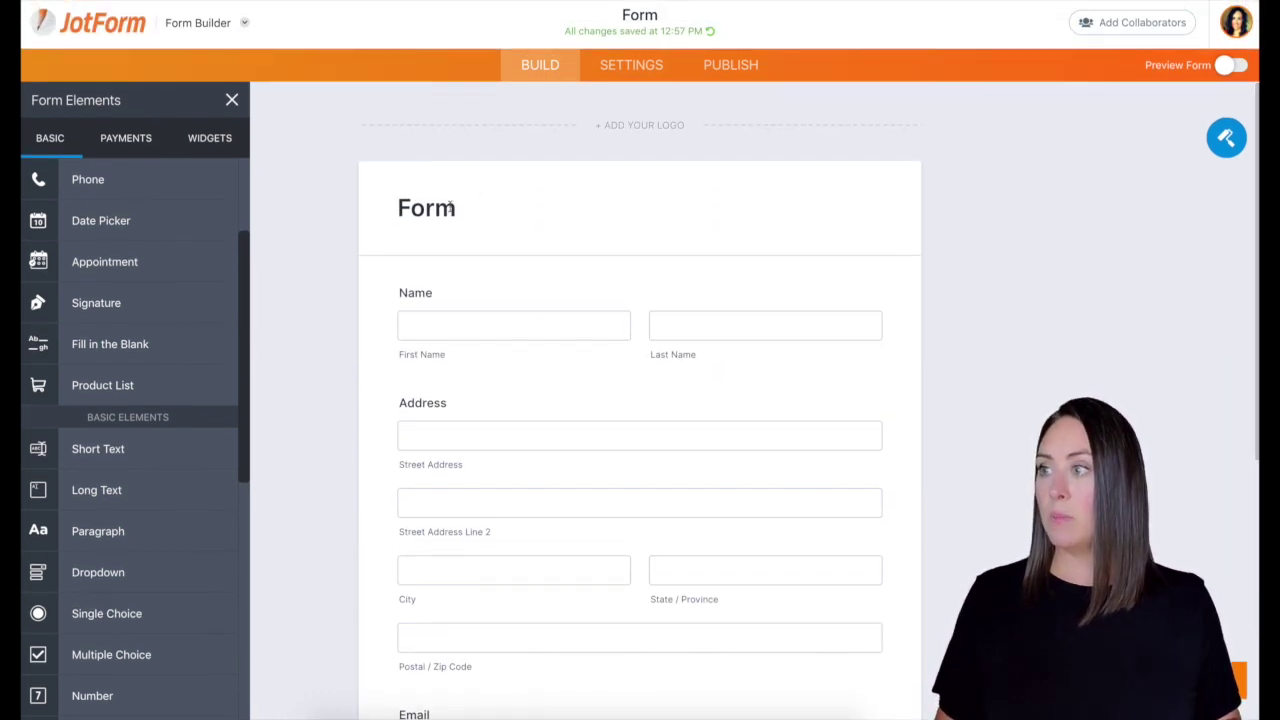
pyautogui.click(440, 205)
pyautogui.doubleClick(442, 207)
pyautogui.write('Church Donations')
# Step: Add the PayPal Business payment element to the form directly below the Prayer Request field
pyautogui.scroll(-5, 966, 320)
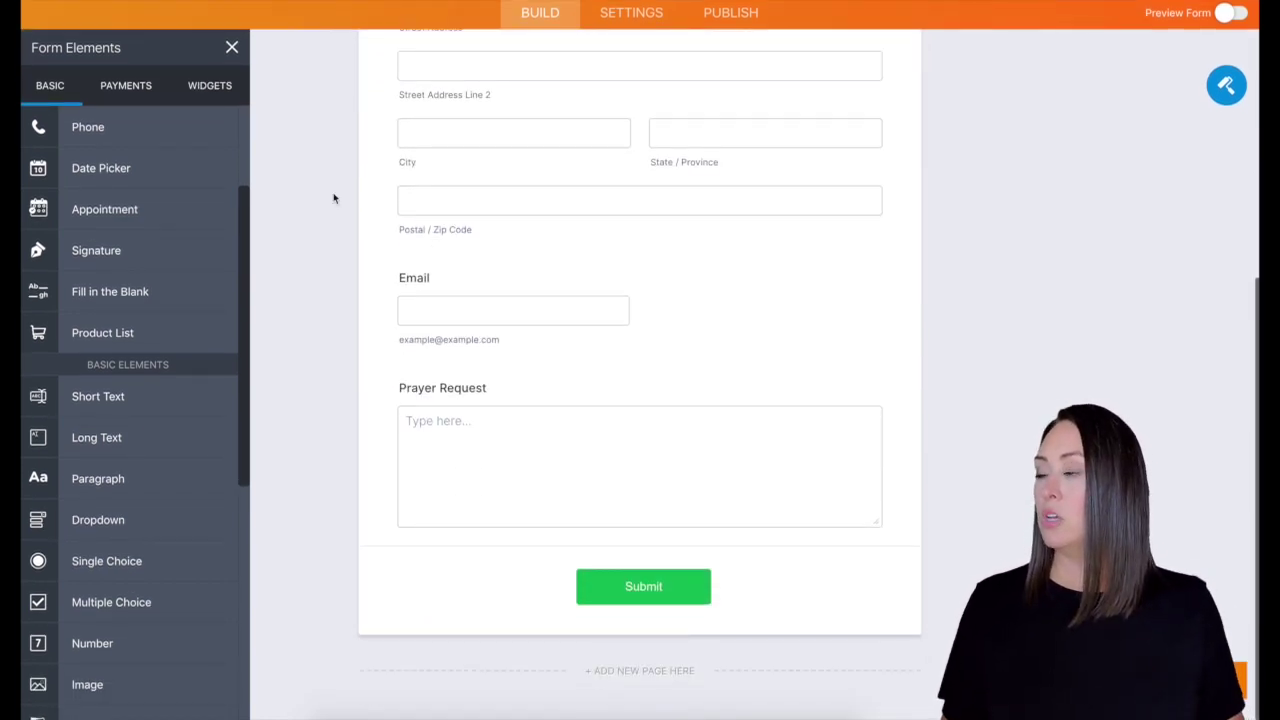
pyautogui.click(126, 90)
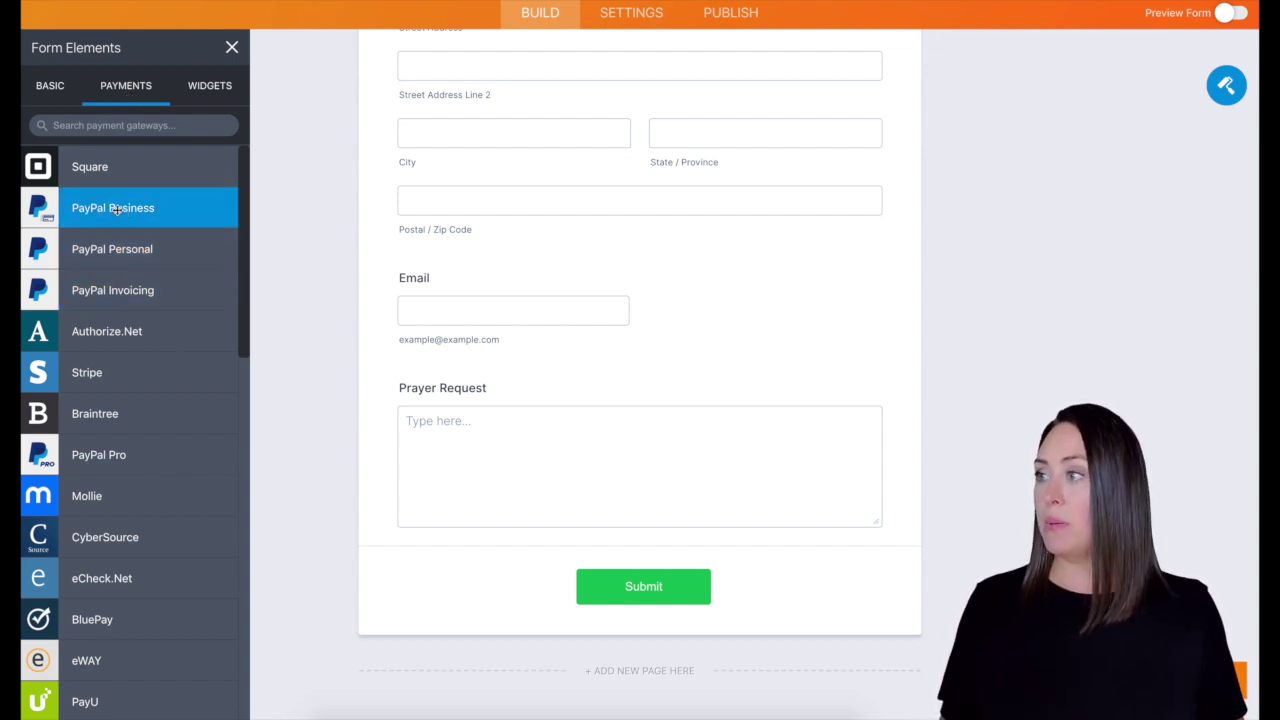
pyautogui.moveTo(124, 220); pyautogui.dragTo(585, 560)
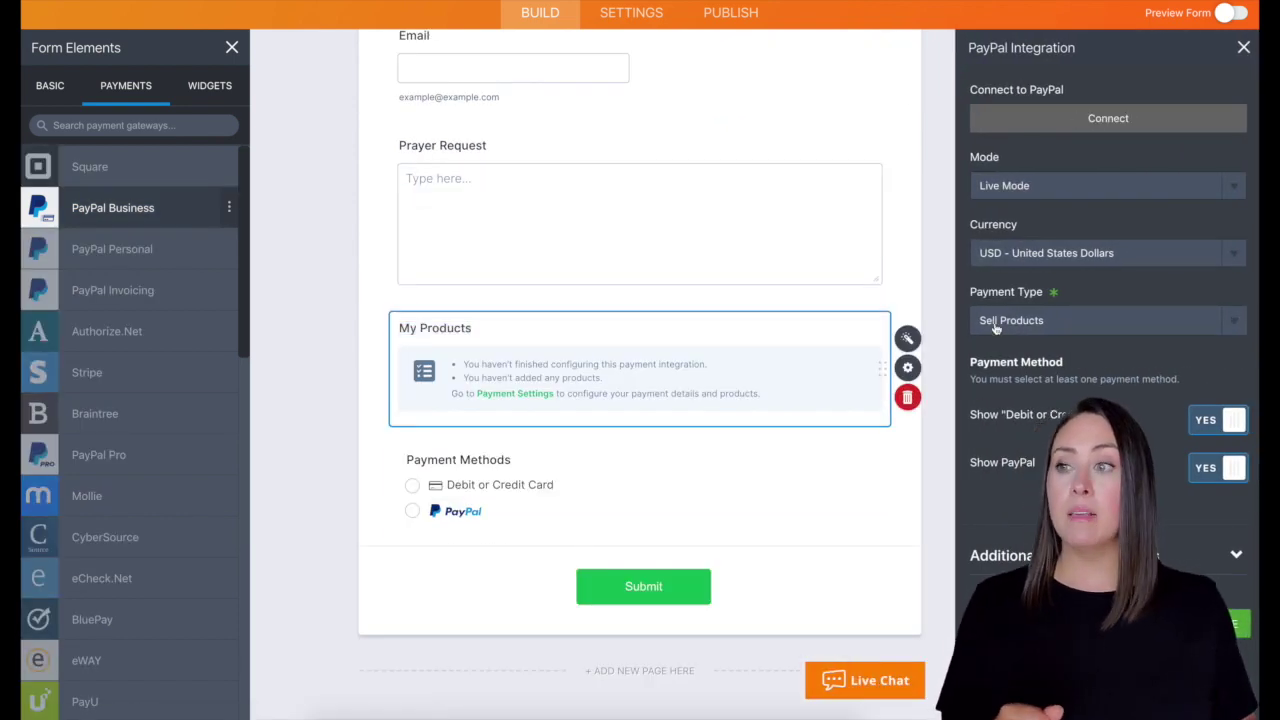
# Step: Set the PayPal integration's payment type to Collect Donations
pyautogui.moveTo(967, 298); pyautogui.dragTo(1082, 298)
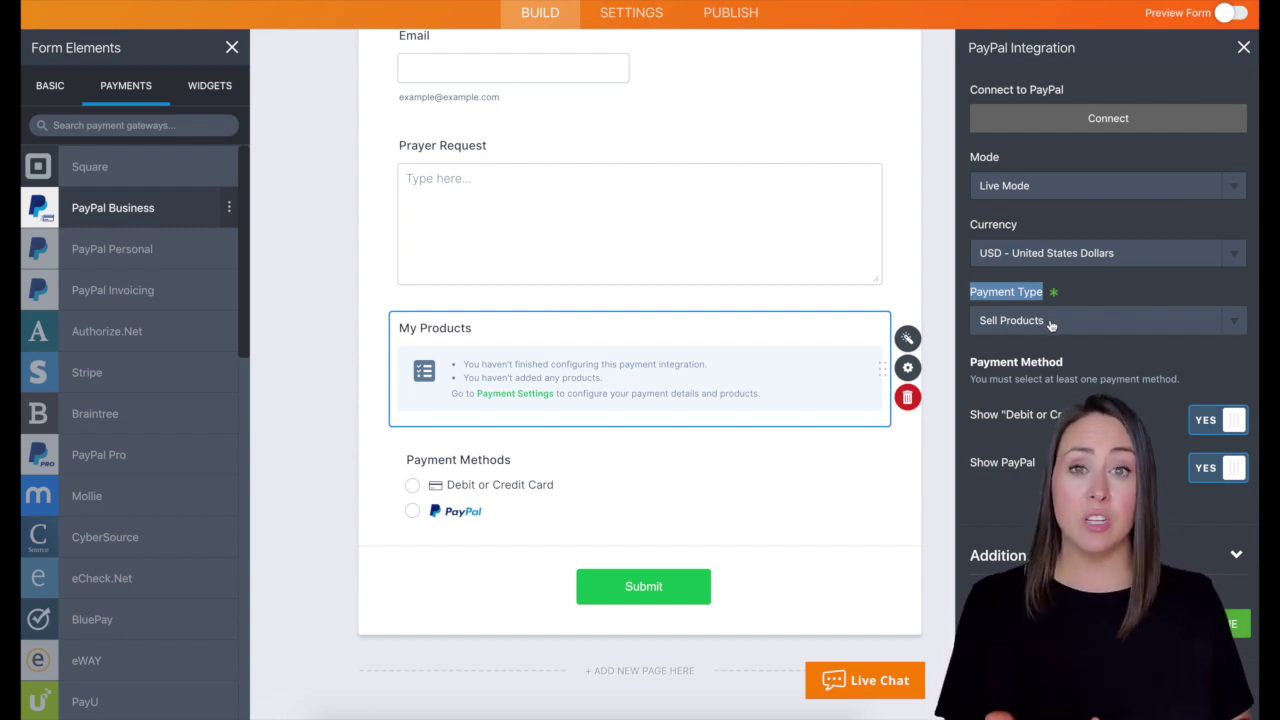
pyautogui.click(1061, 324)
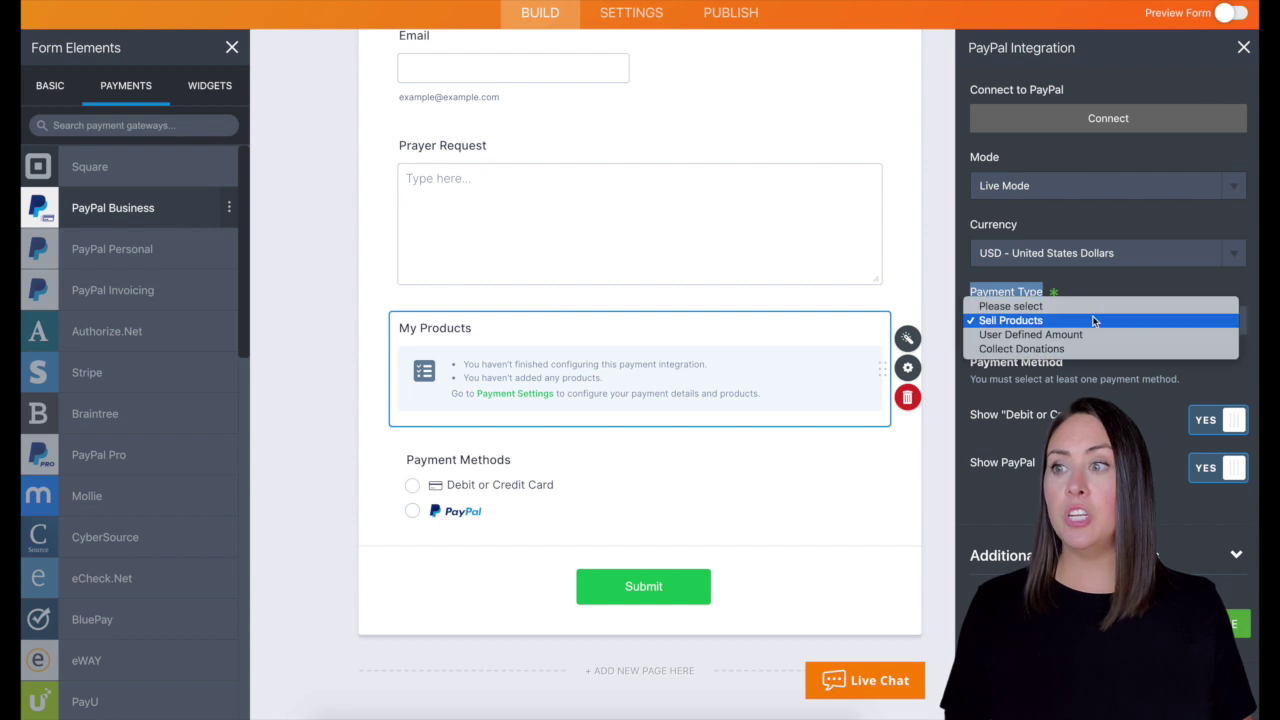
pyautogui.click(1028, 349)
# Step: Rename the payment field's label to "Donation Amount"
pyautogui.tripleClick(485, 350)
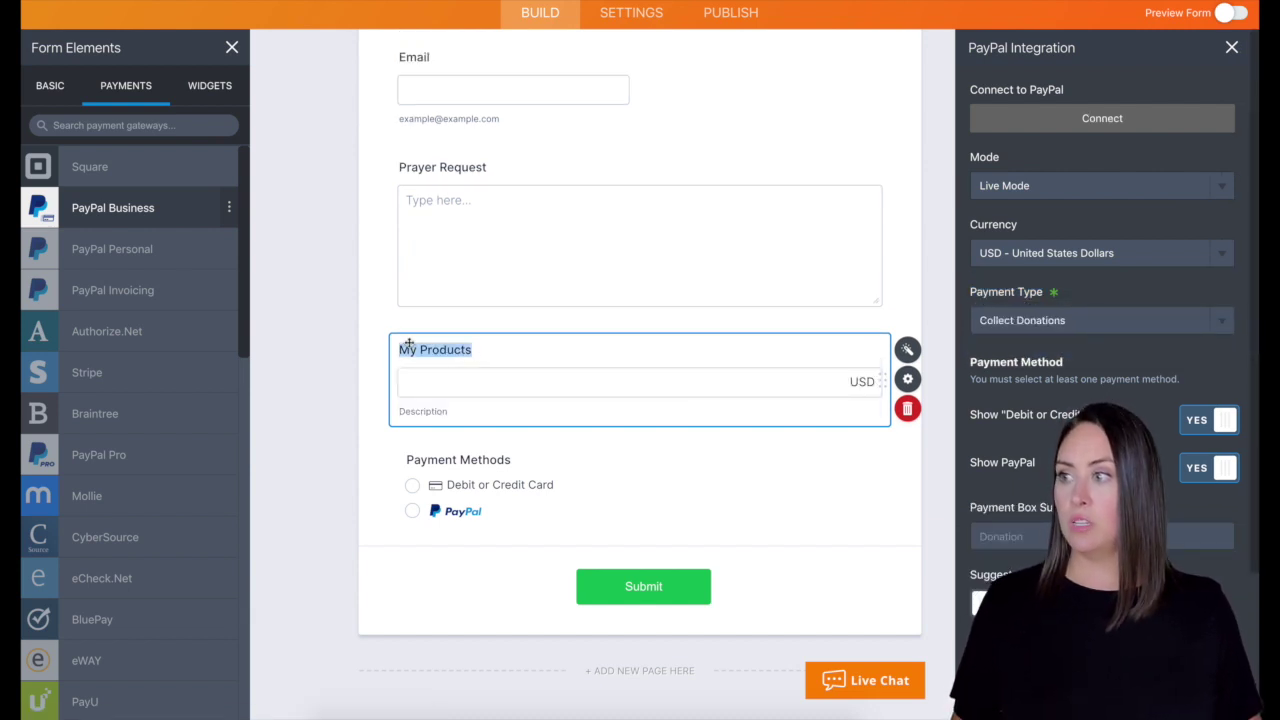
pyautogui.write('Donation A')
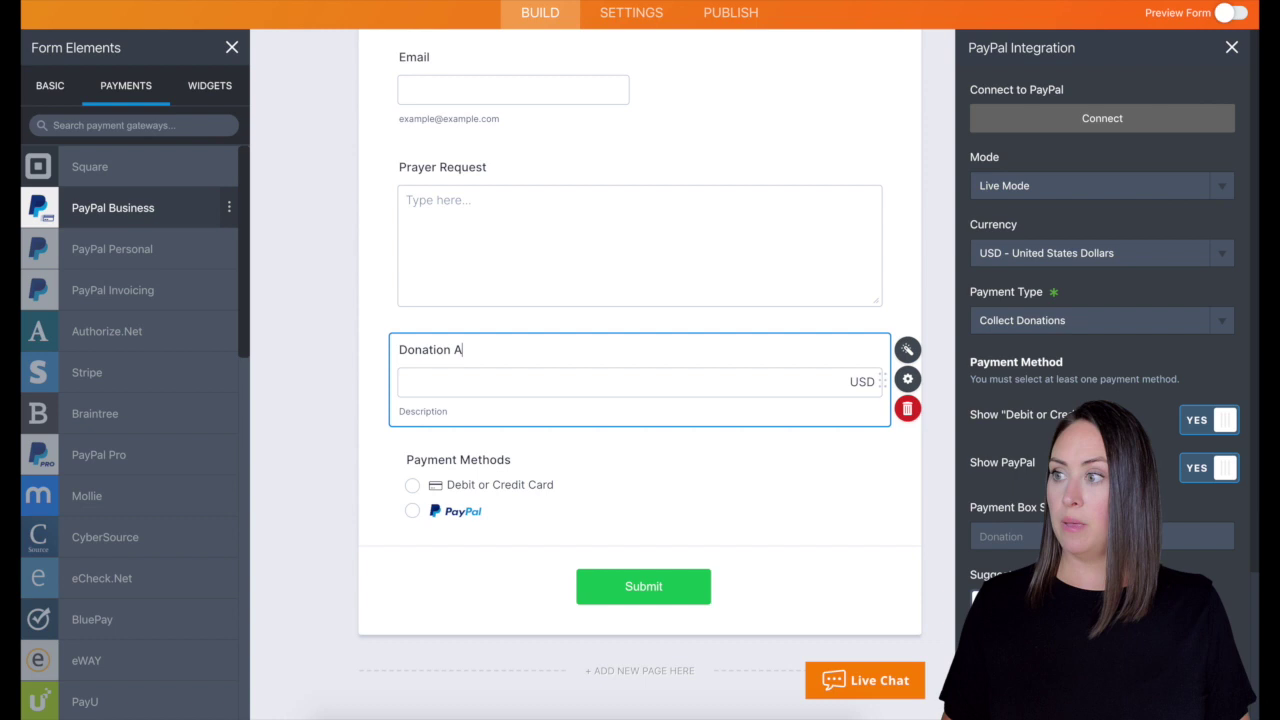
pyautogui.write('mount')
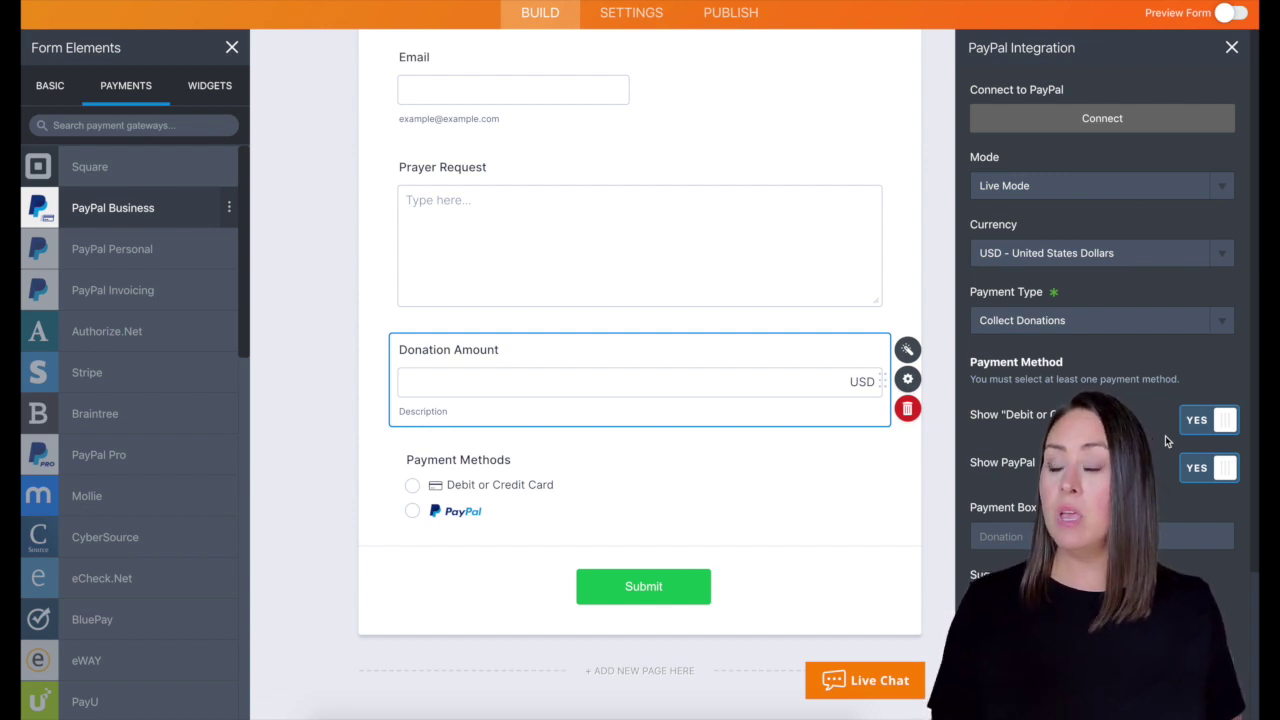
# Step: Close the PayPal integration settings and set the form's Thank You Page action to redirect to an external link after submission
pyautogui.click(950, 478)
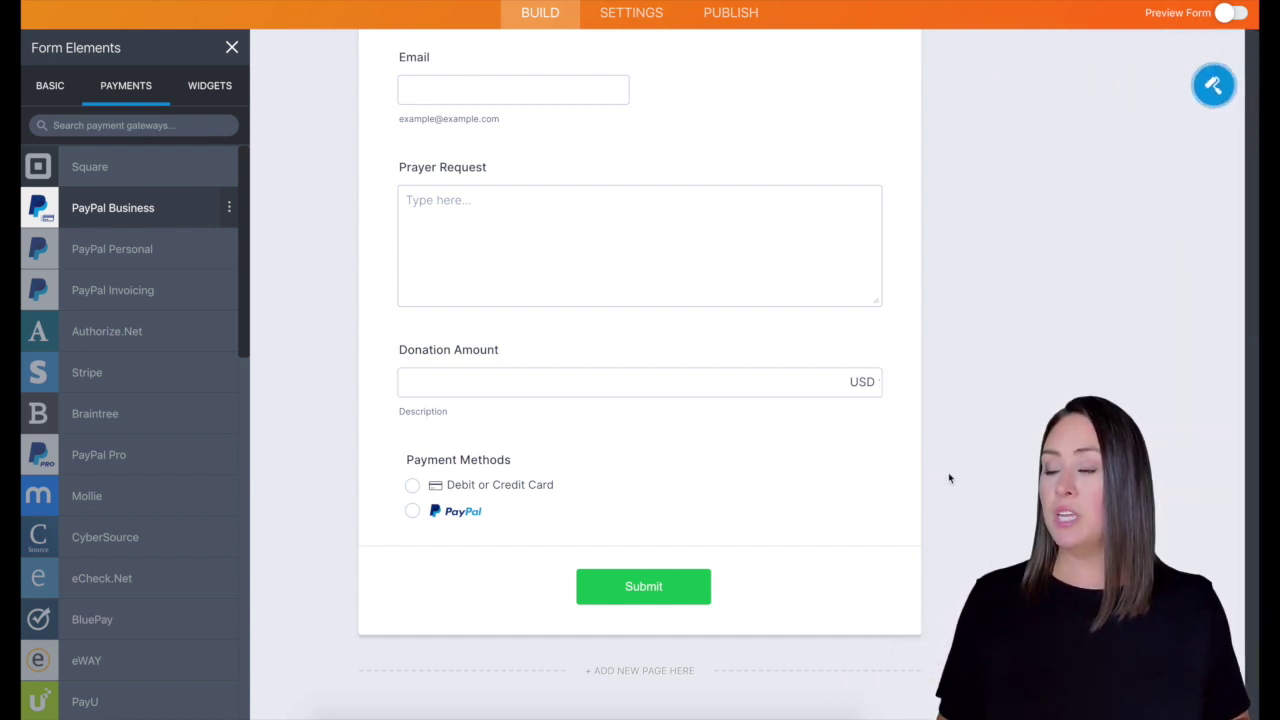
pyautogui.scroll(5, 955, 480)
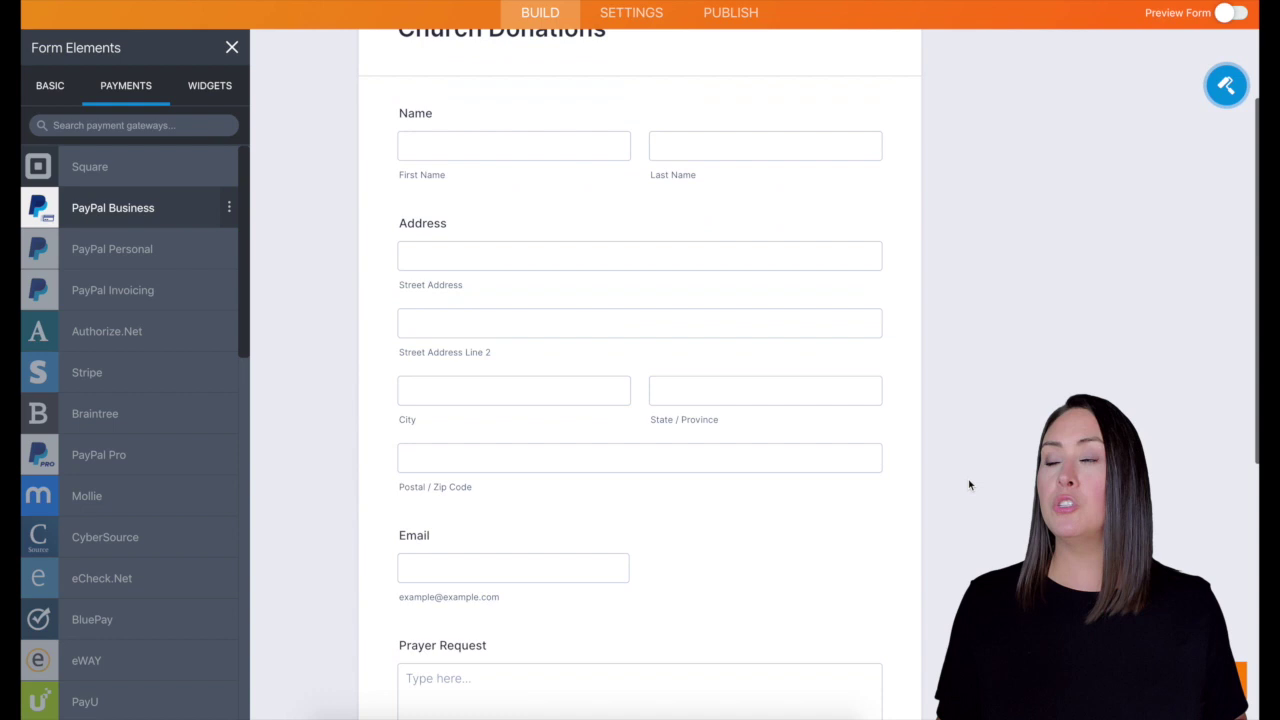
pyautogui.scroll(1, 968, 485)
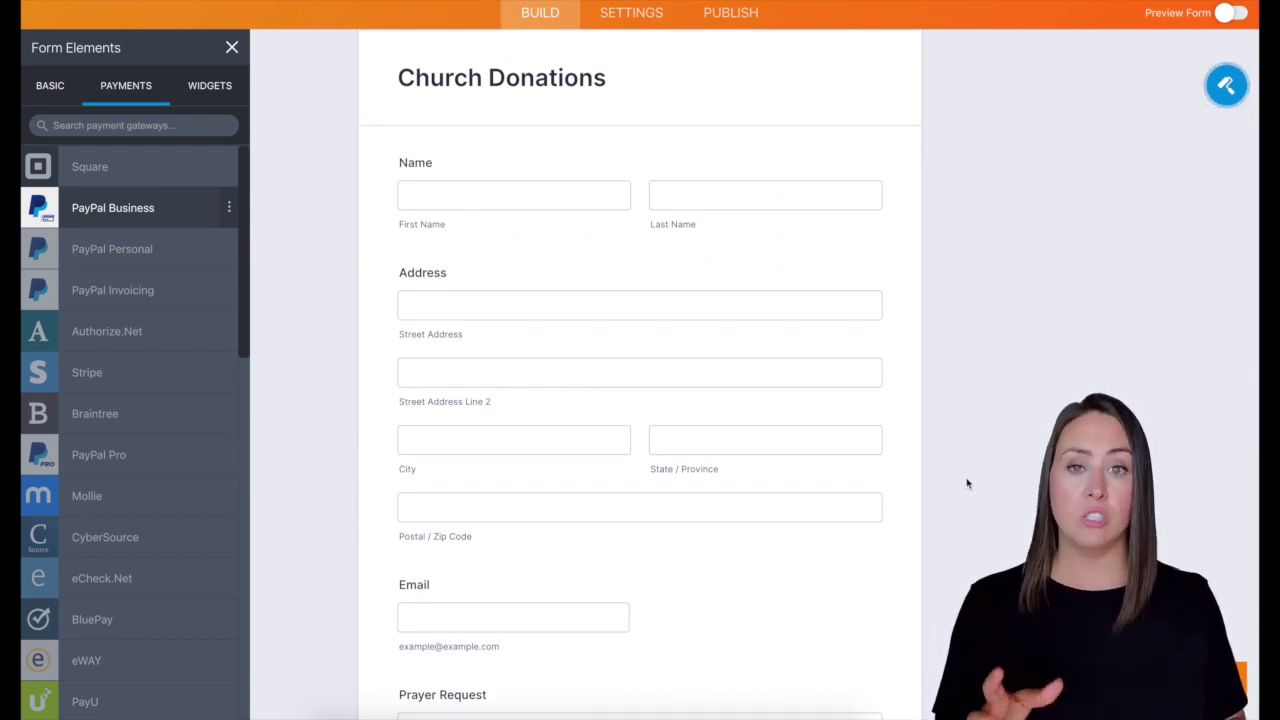
pyautogui.scroll(1, 969, 478)
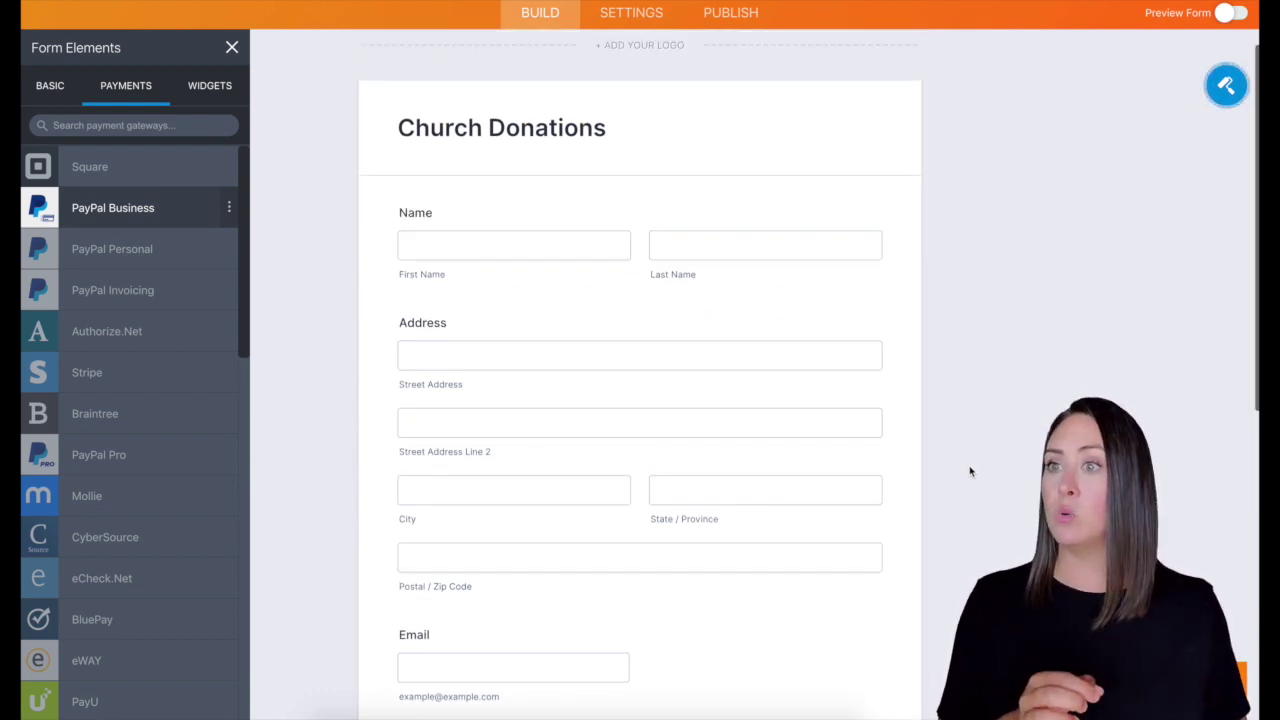
pyautogui.scroll(2, 969, 472)
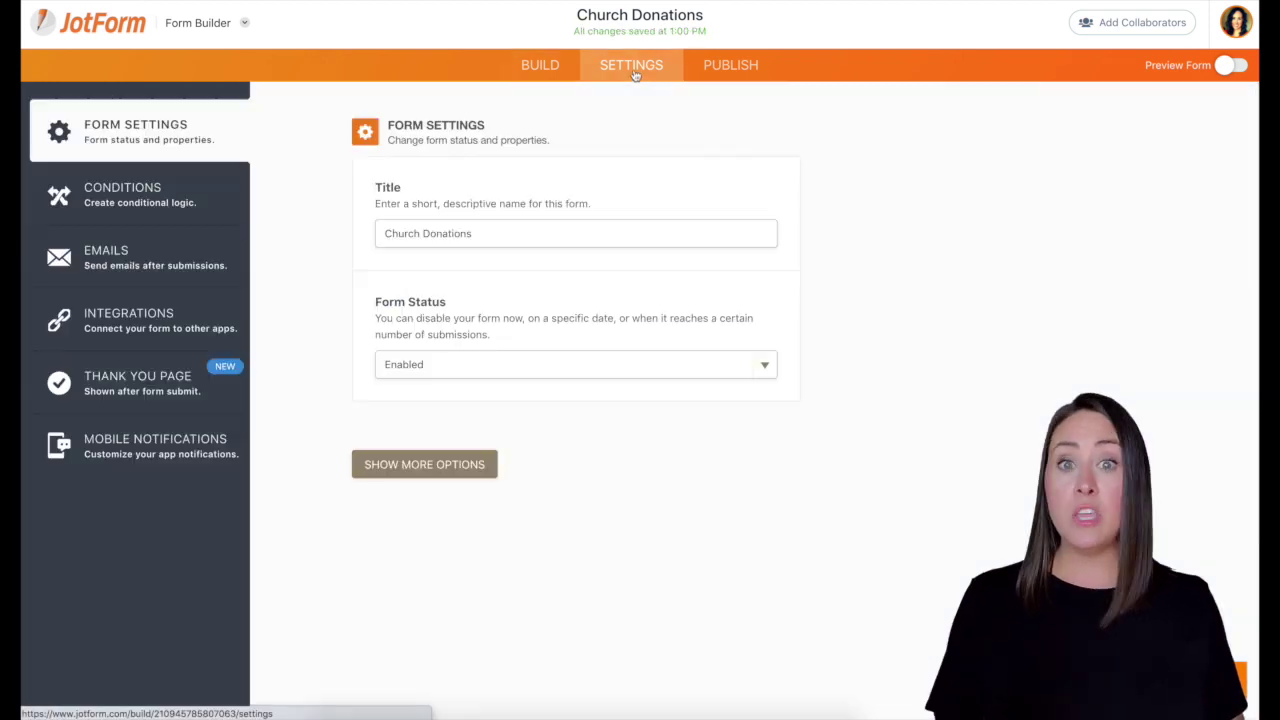
pyautogui.click(131, 388)
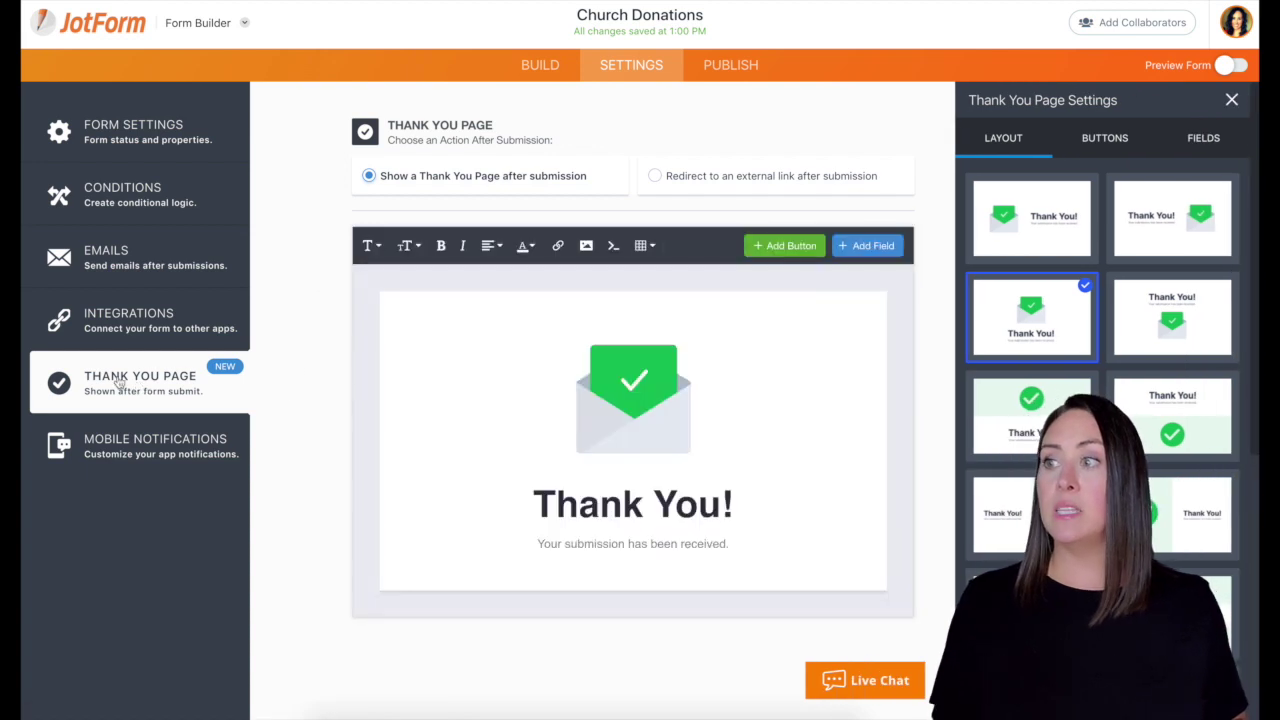
pyautogui.click(660, 178)
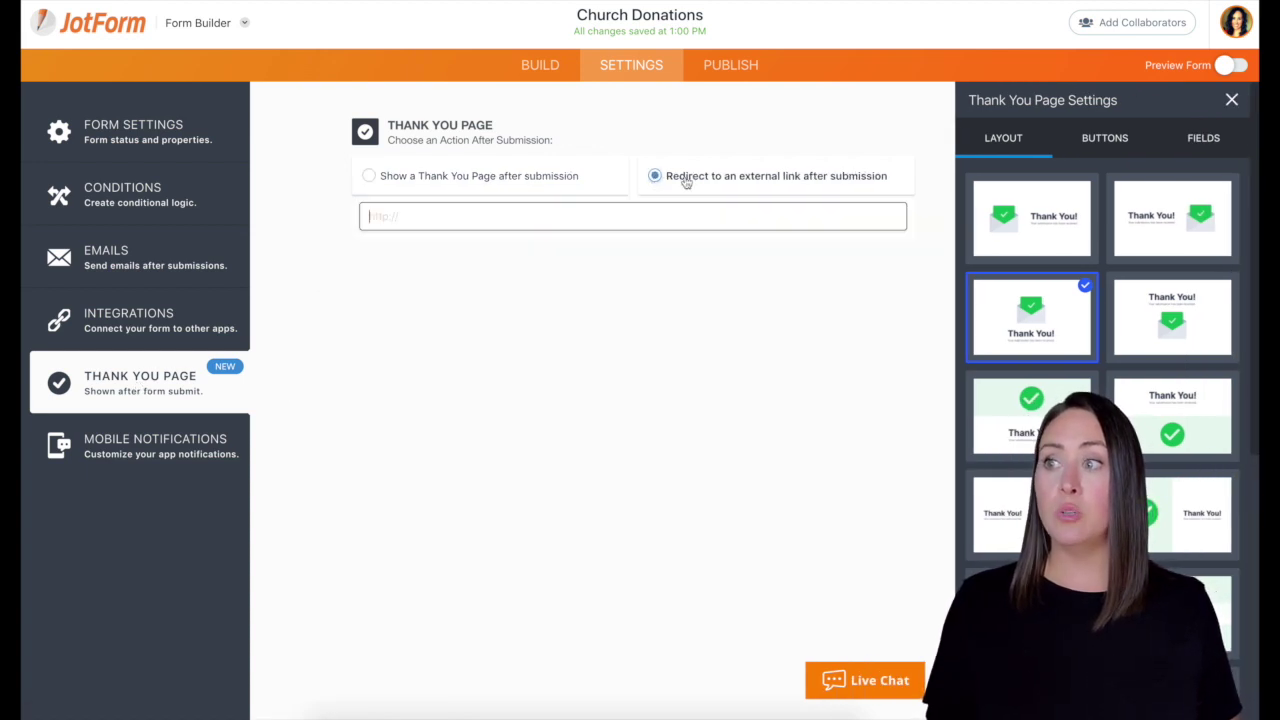